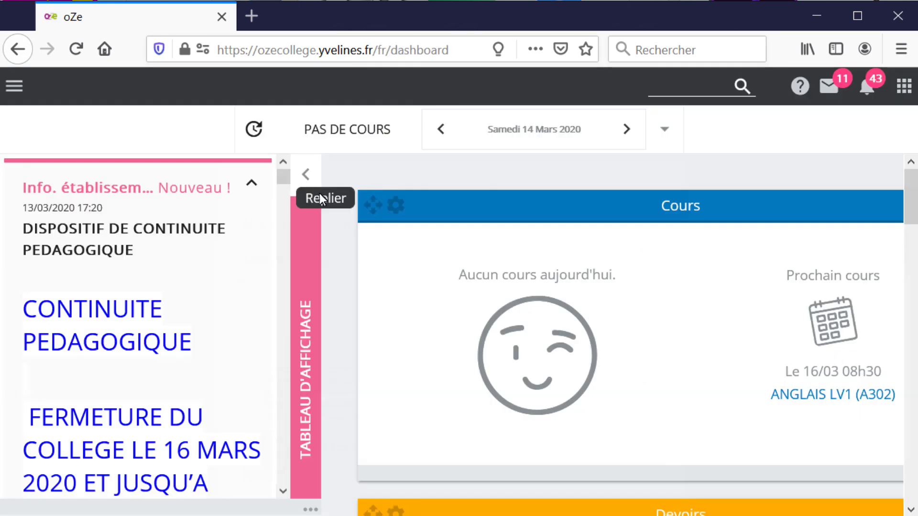
Collapse the notice board and open the full Devoirs list from the dashboard.
left_click(314, 184)
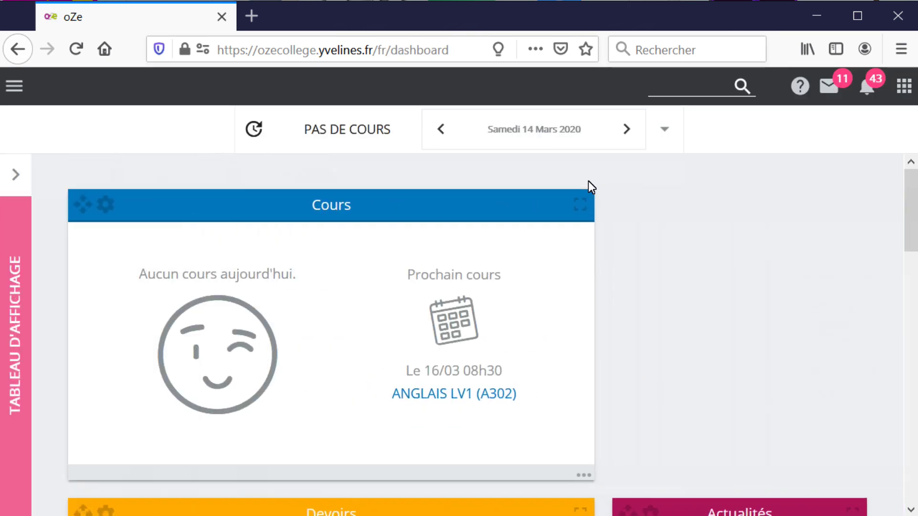
scroll(586, 183, "down", 7)
scroll(584, 183, "up", 3)
left_click(580, 203)
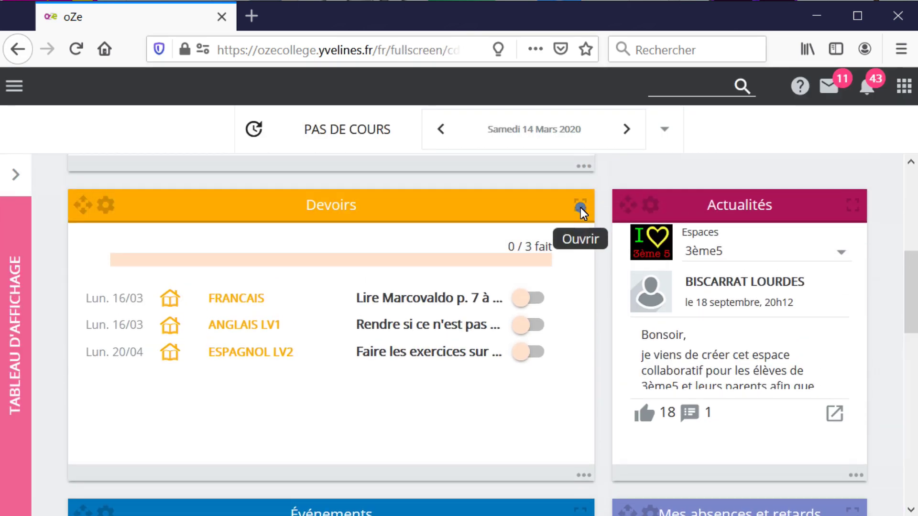
scroll(762, 296, "down", 4)
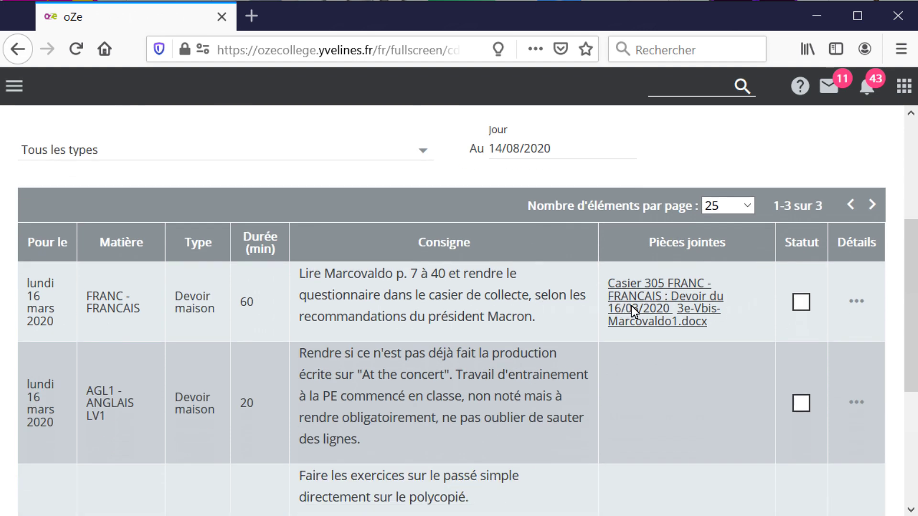
Open the French homework for 16 March, open its "Casier 305 FRANC - FRANCAIS : Devoir du 16/03/2020" locker and read the submission conditions.
left_click(642, 297)
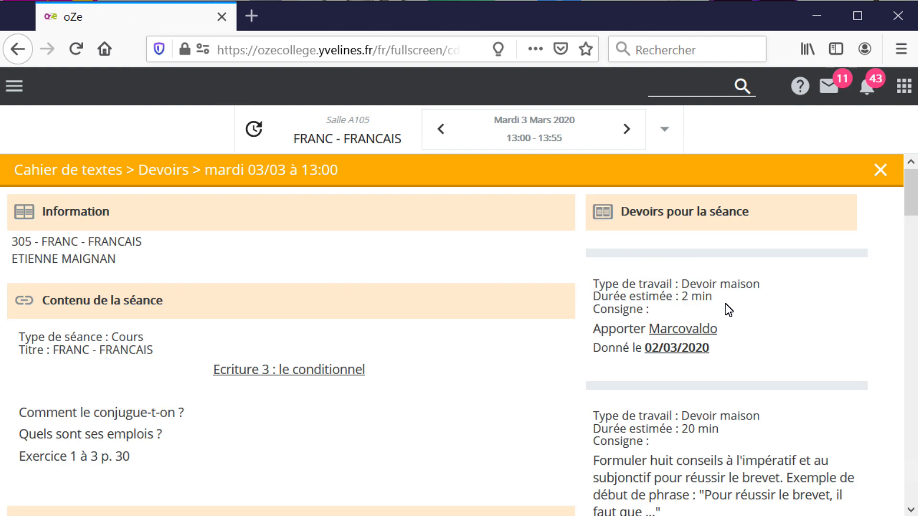
scroll(725, 303, "down", 7)
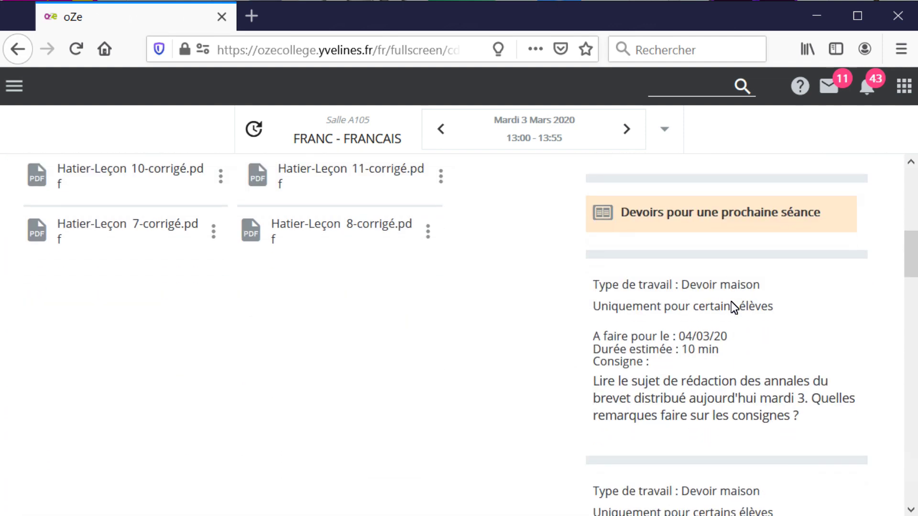
scroll(732, 307, "down", 8)
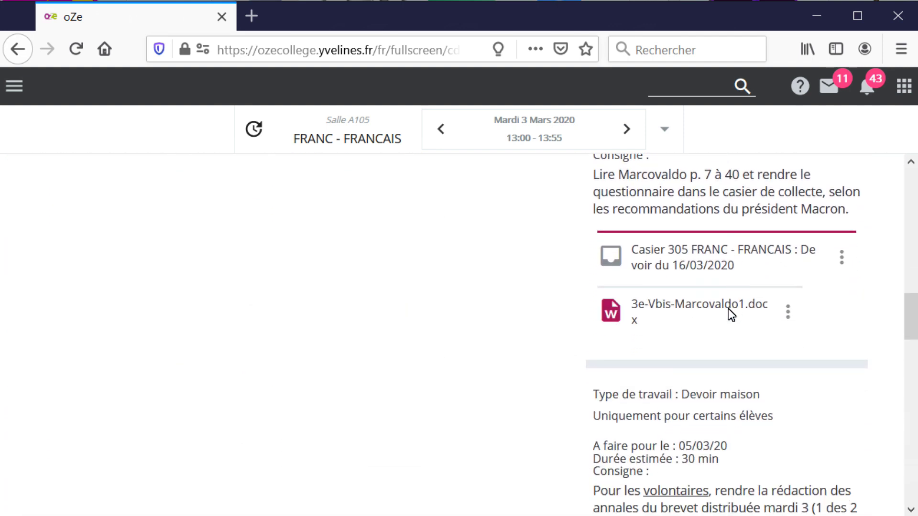
scroll(614, 372, "up", 2)
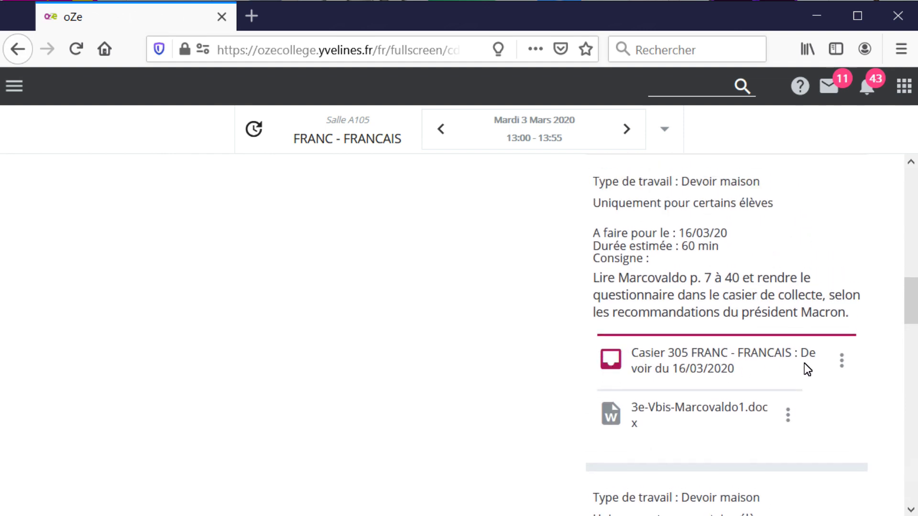
left_click(708, 362)
scroll(576, 370, "down", 2)
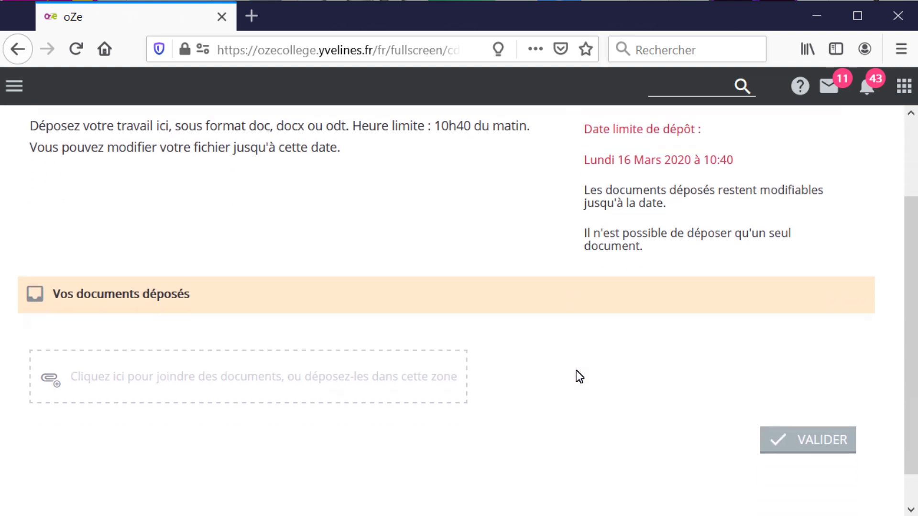
scroll(575, 370, "up", 2)
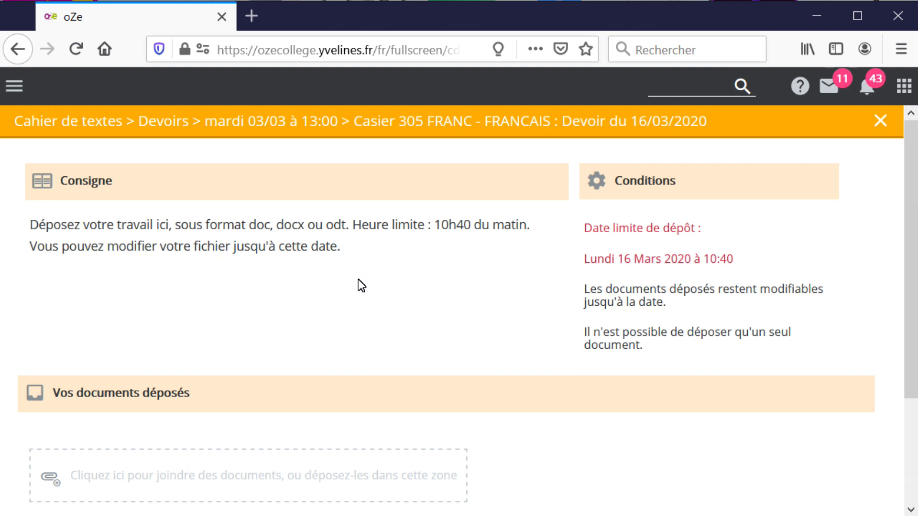
scroll(375, 371, "down", 2)
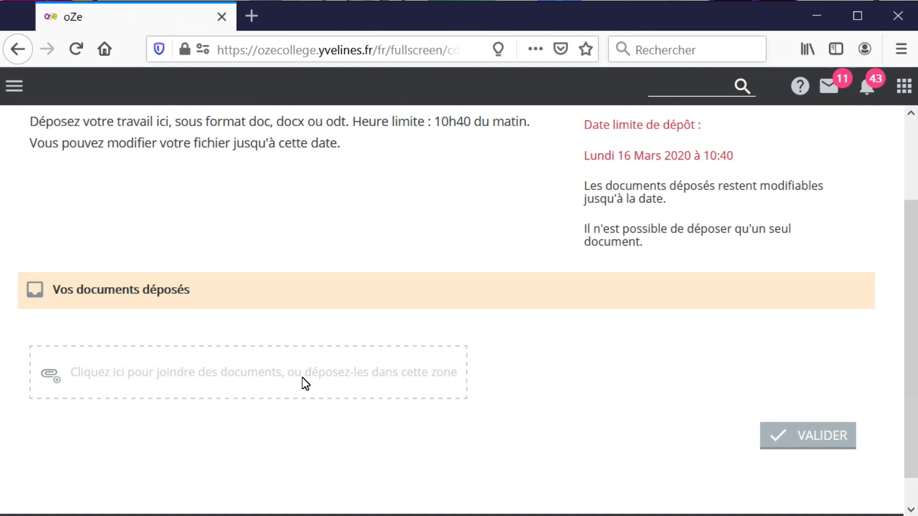
Examine the available ways to add an element to the locker, and return to the French session page without adding anything.
left_click(126, 384)
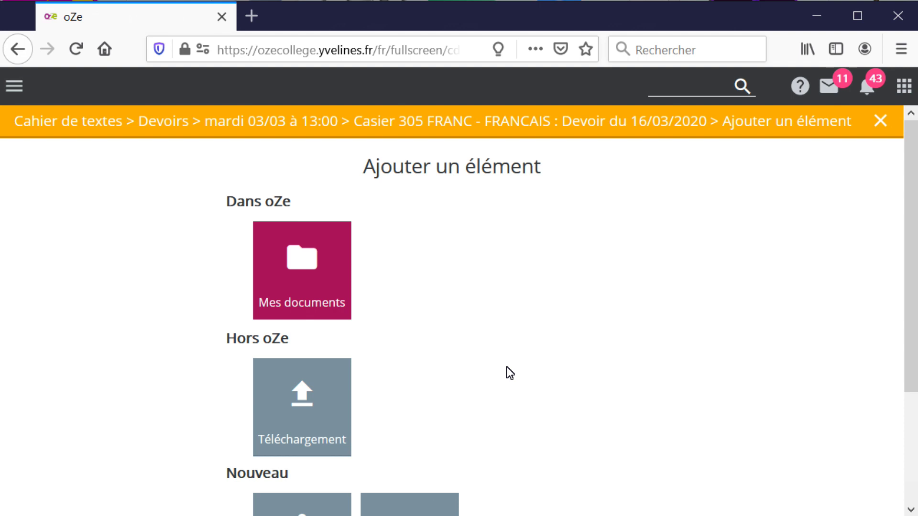
scroll(507, 366, "down", 2)
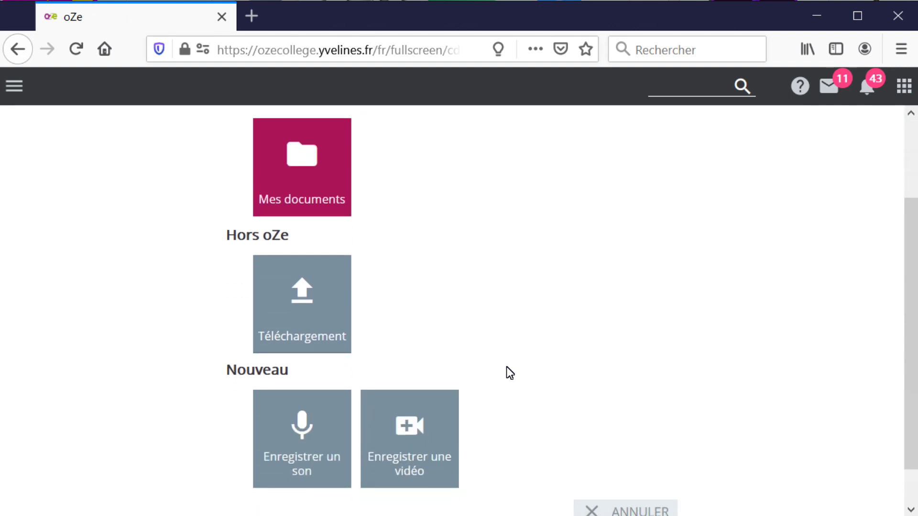
key("Escape")
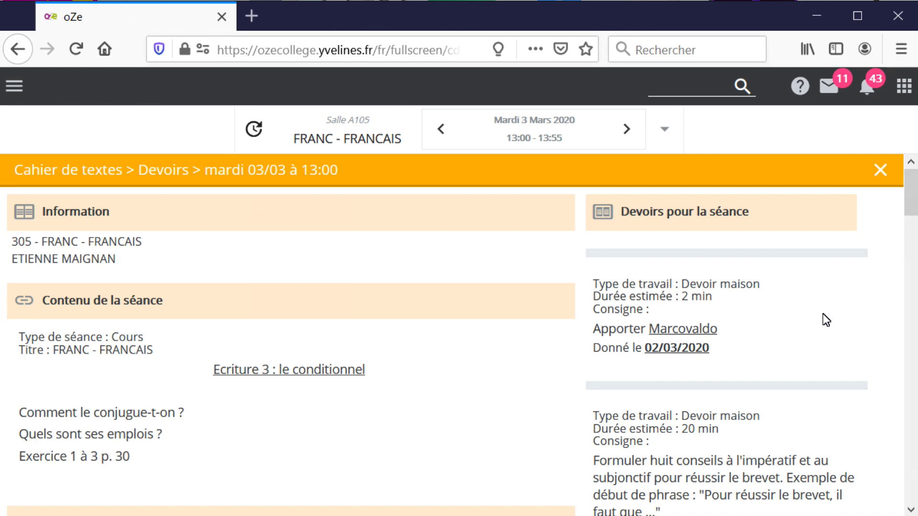
Copy the homework attachment 3e-Vbis-Marcovaldo1.docx into Mes Documents.
scroll(822, 315, "down", 15)
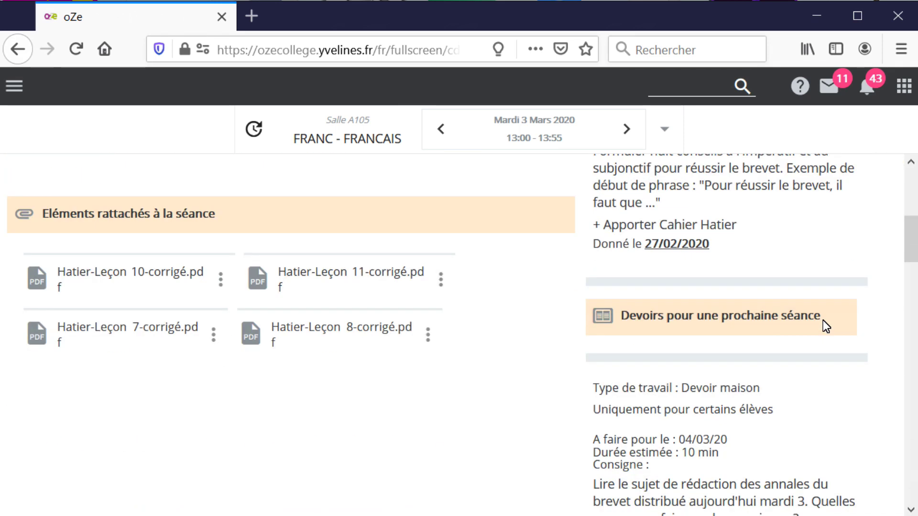
scroll(820, 321, "down", 3)
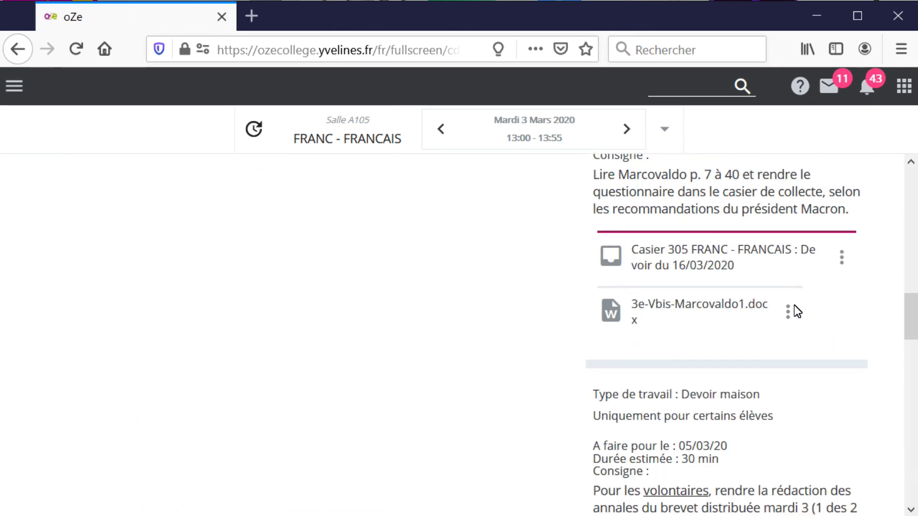
left_click(788, 313)
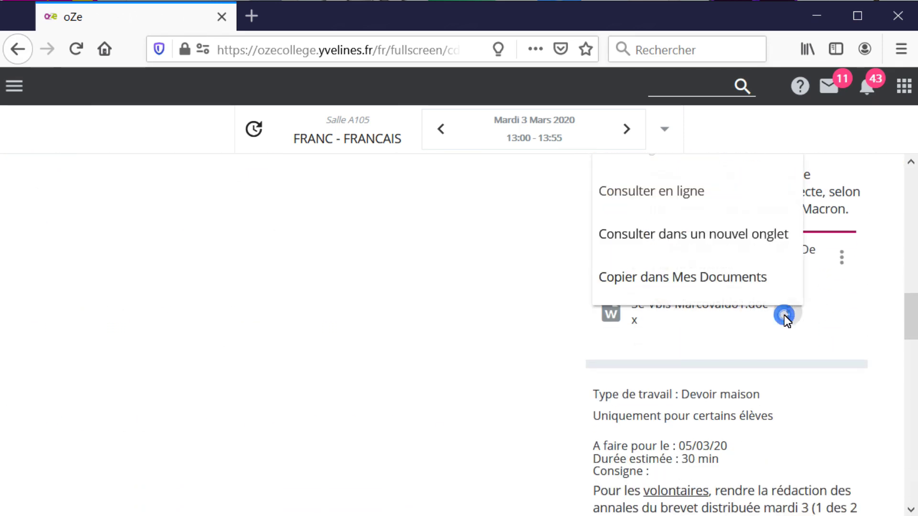
left_click(746, 286)
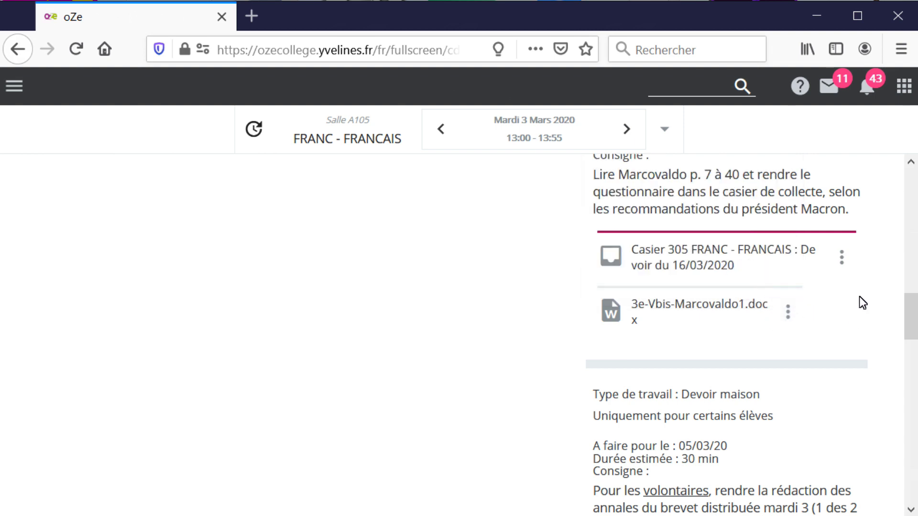
Go to Mes documents and open 3e-Vbis-Marcovaldo1.docx for online editing.
left_click(900, 89)
scroll(735, 322, "down", 6)
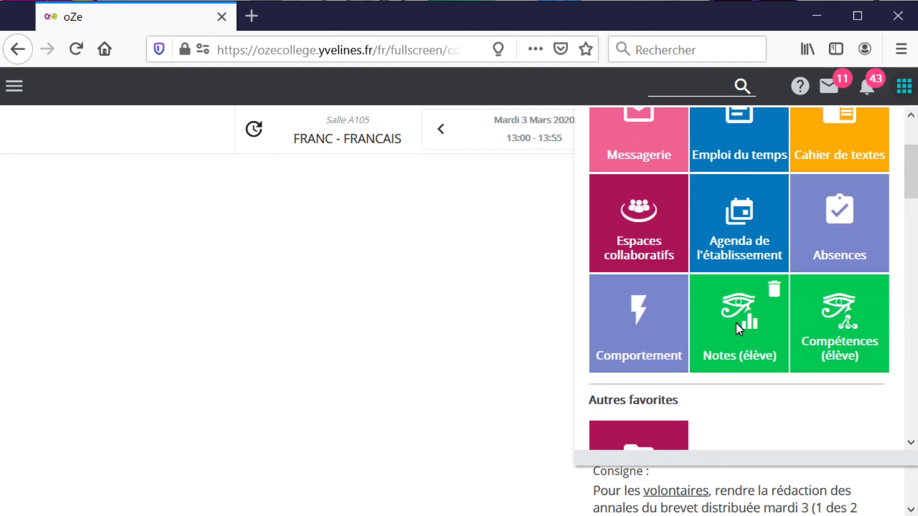
left_click(638, 238)
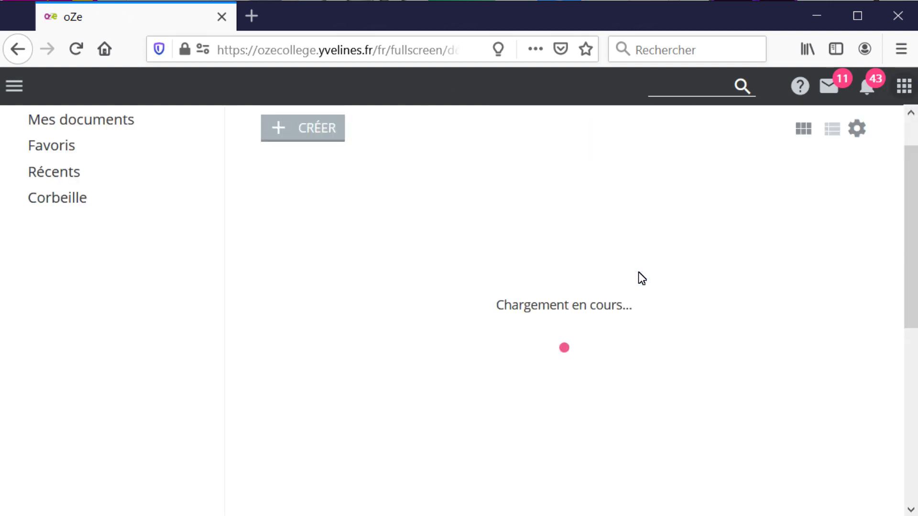
left_click(275, 247)
left_click(301, 334)
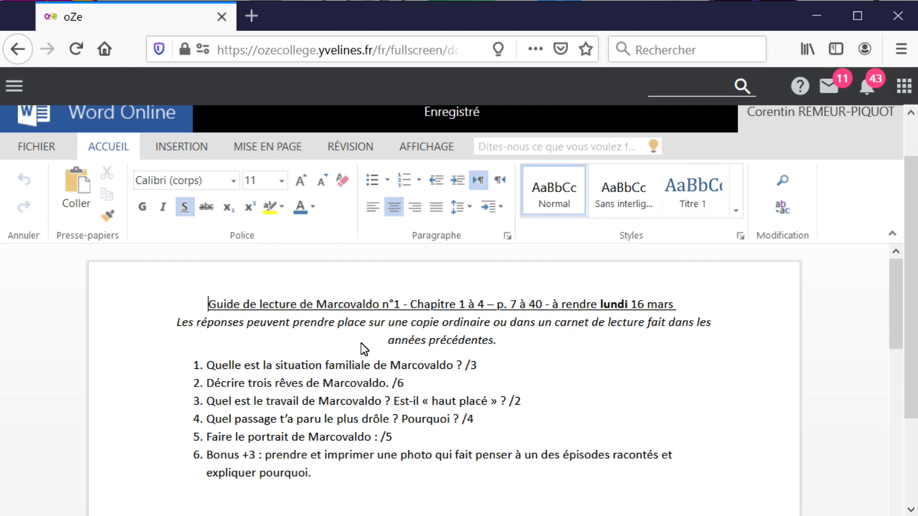
Insert a new line reading "Mon nom" above the reading guide's title.
key("Return")
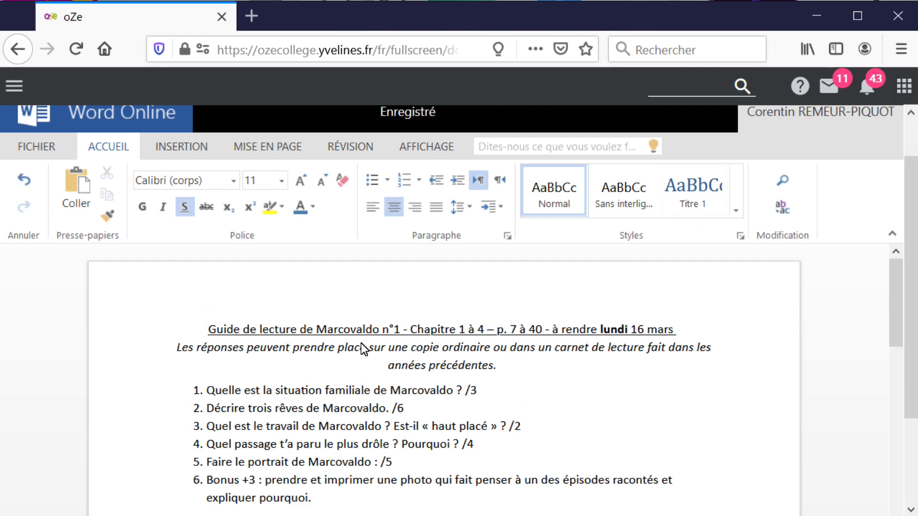
type("No")
key("BackSpace")
key("BackSpace")
type("Mon")
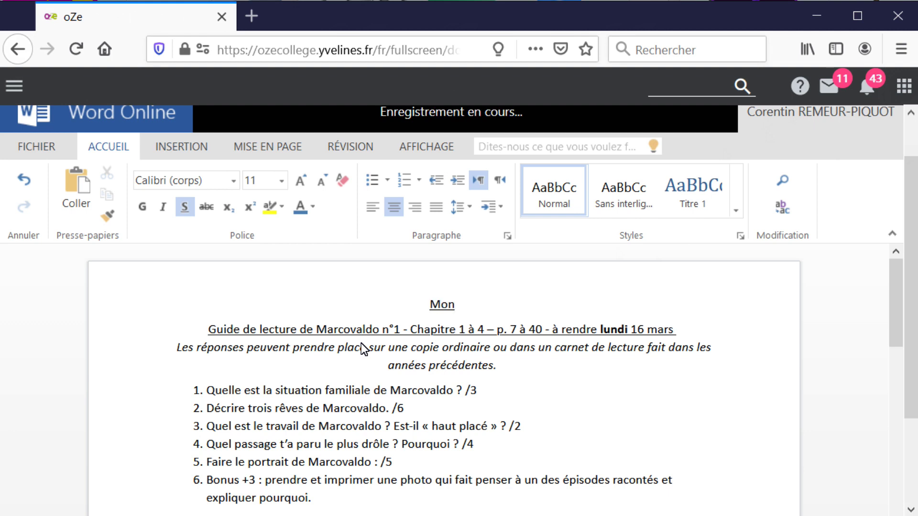
type(" nom")
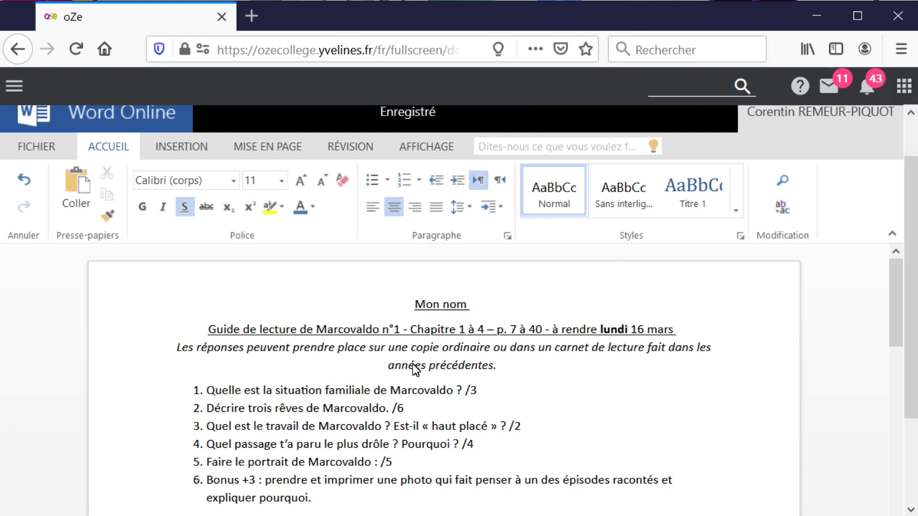
Add the answer "Marcovaldo est un père de famille." on an unnumbered line below question 1.
left_click(514, 397)
key("Return")
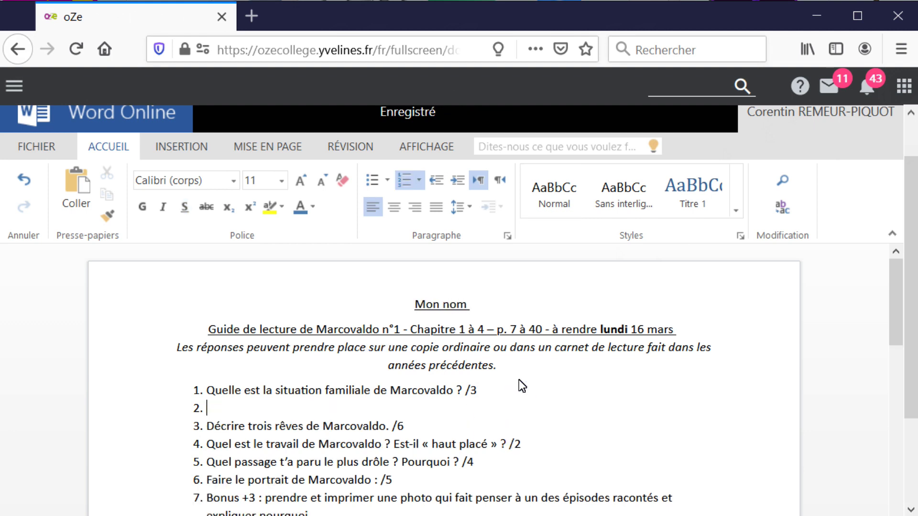
key("BackSpace")
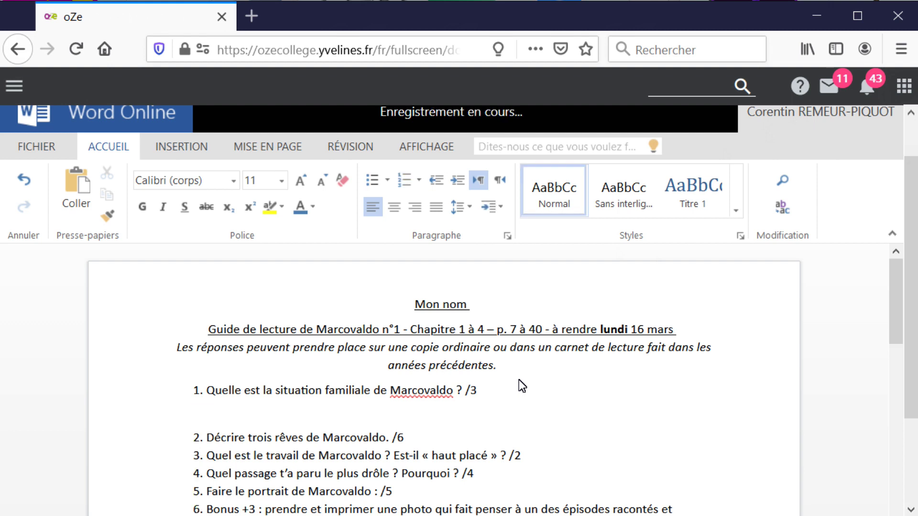
type("Marcovaldo es")
type("t un père")
type(" de famille.")
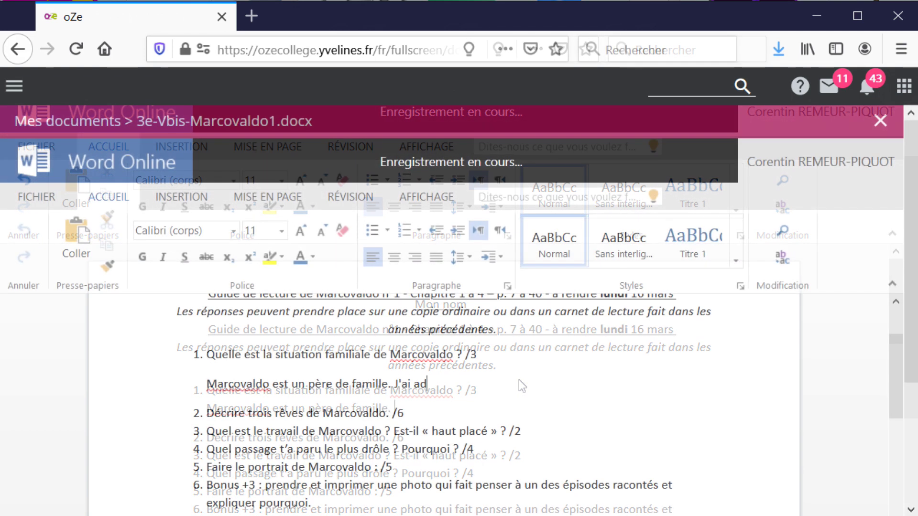
Continue the answer to question 1 with "J'ai adoré cette lecture, votre choix était excellent".
type("oré ")
type("mo")
key("BackSpace")
key("BackSpace")
type("cette lect")
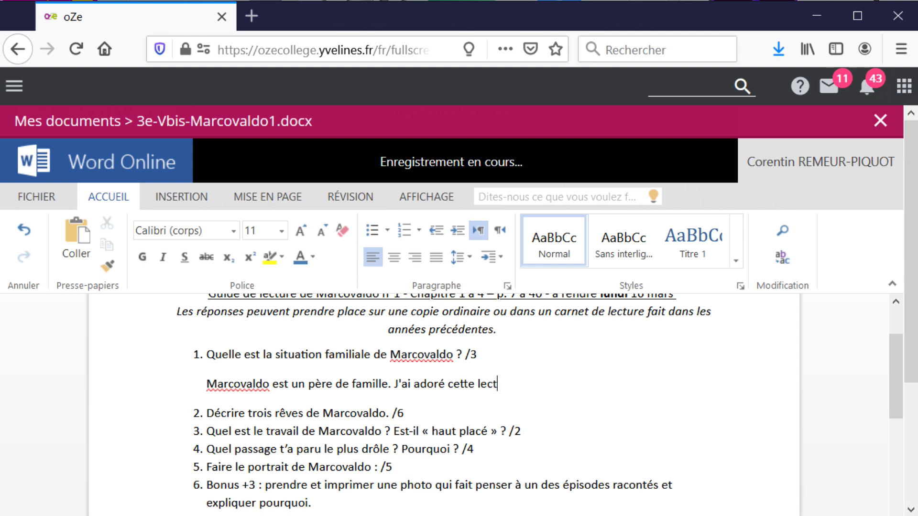
type("ure, votre choix était e")
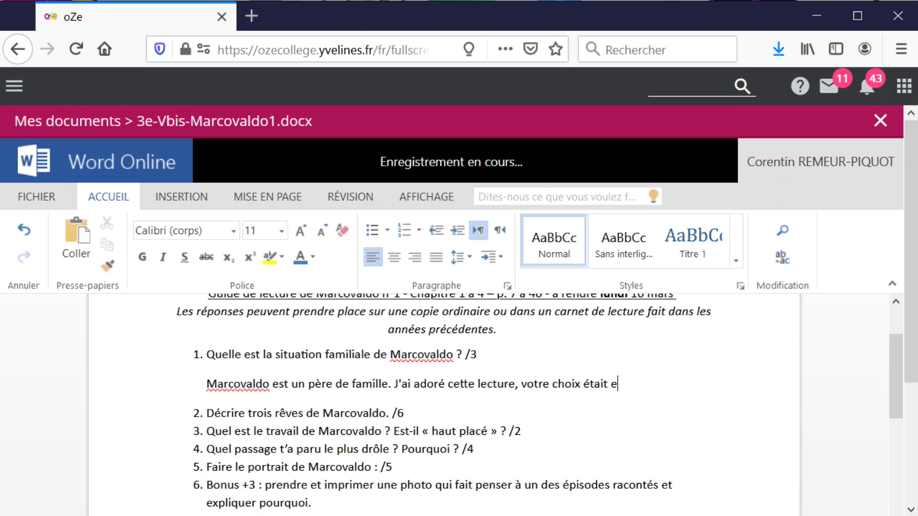
type("xcellent")
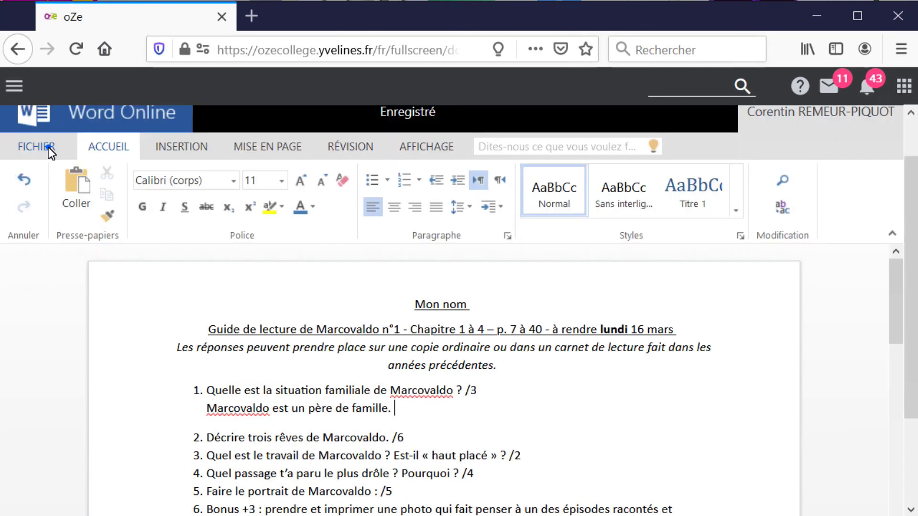
Close the document and reopen the full Devoirs list from the home dashboard.
left_click(47, 148)
left_click(71, 323)
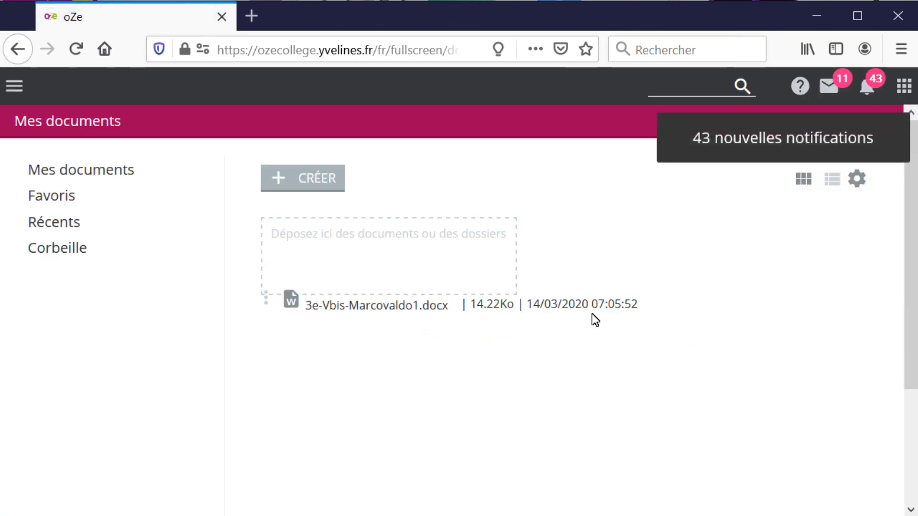
left_click(19, 84)
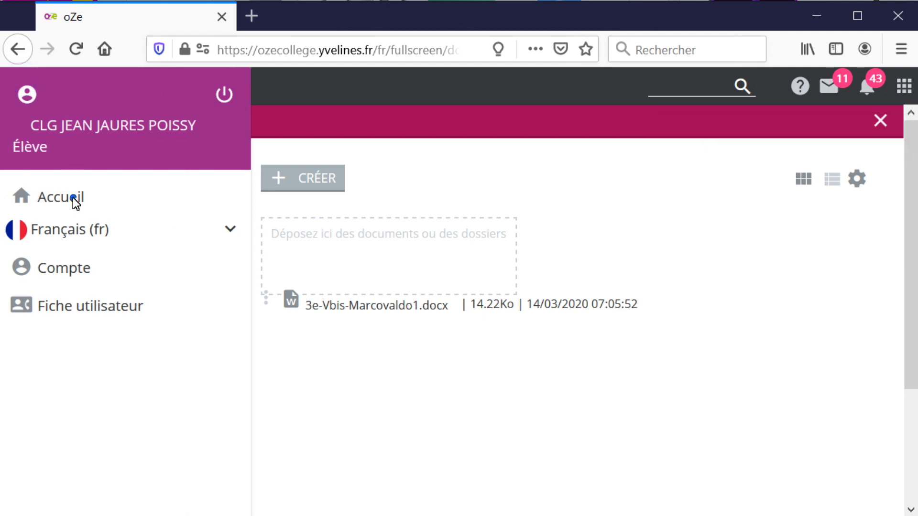
left_click(73, 198)
scroll(558, 411, "down", 4)
left_click(578, 312)
scroll(741, 344, "down", 4)
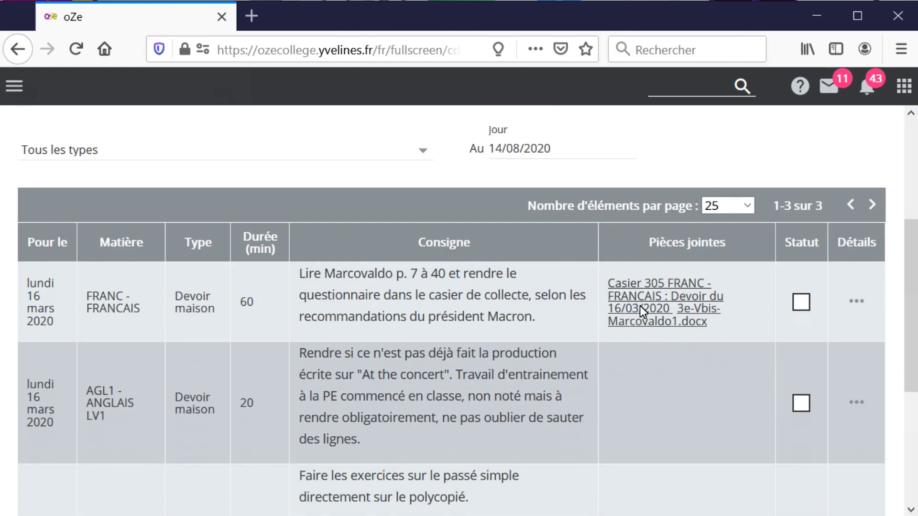
Open the "Casier 305 FRANC - FRANCAIS : Devoir du 16/03/2020" locker from the French homework and go to its document deposit area.
left_click(636, 294)
scroll(759, 361, "down", 6)
scroll(800, 356, "down", 6)
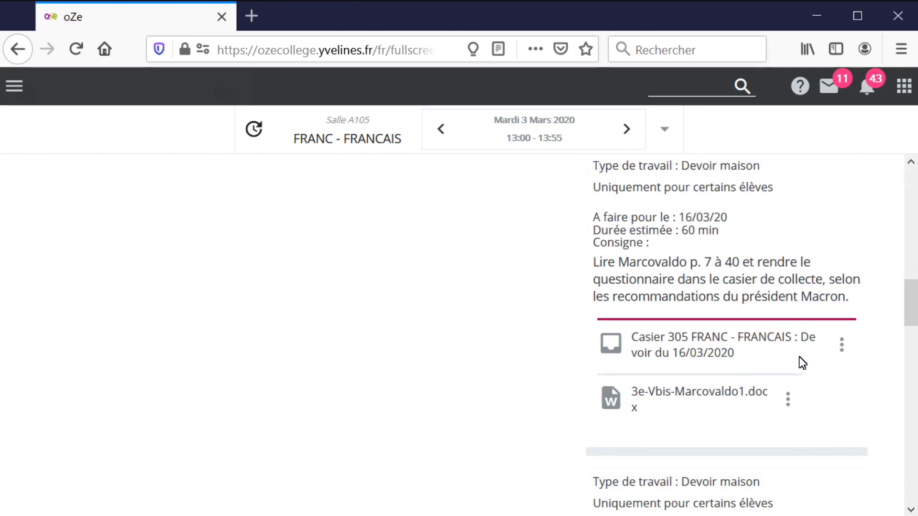
scroll(720, 246, "up", 2)
left_click(693, 253)
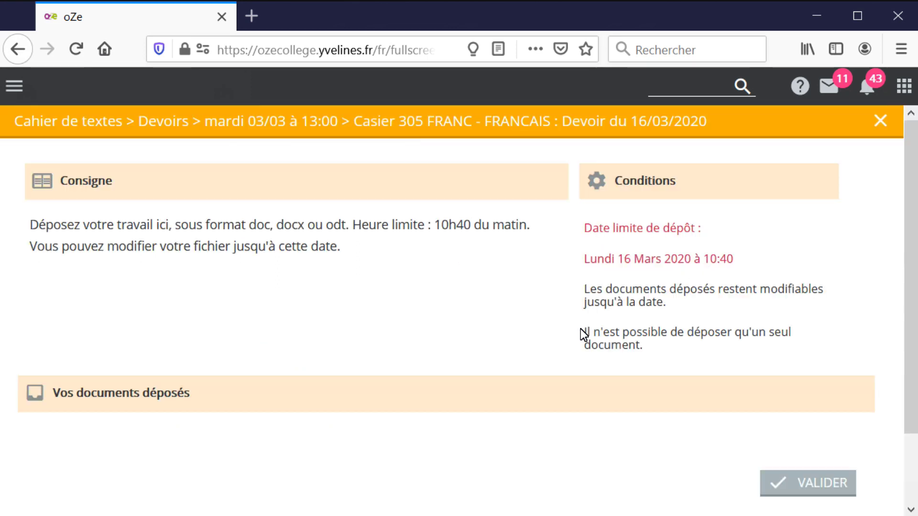
scroll(460, 340, "down", 3)
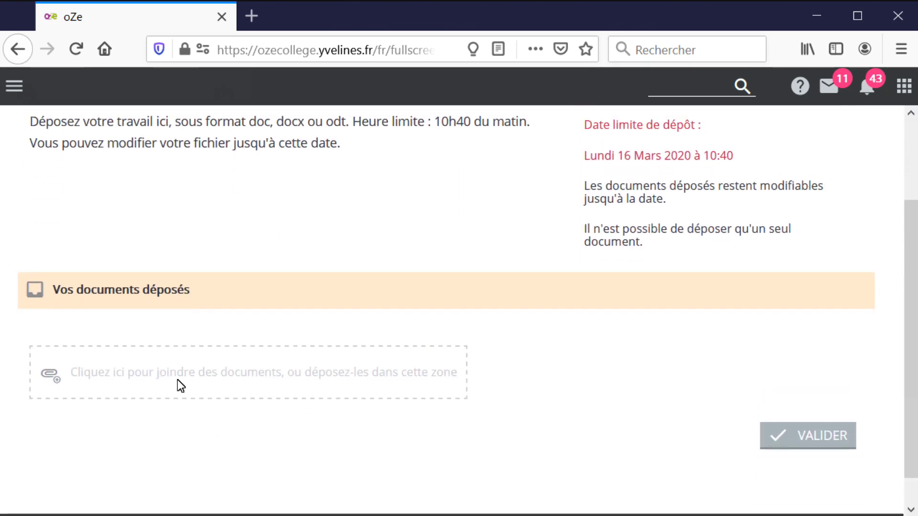
Attach 3e-Vbis-Marcovaldo1.docx from Mes documents to the homework locker and validate the deposit.
left_click(308, 383)
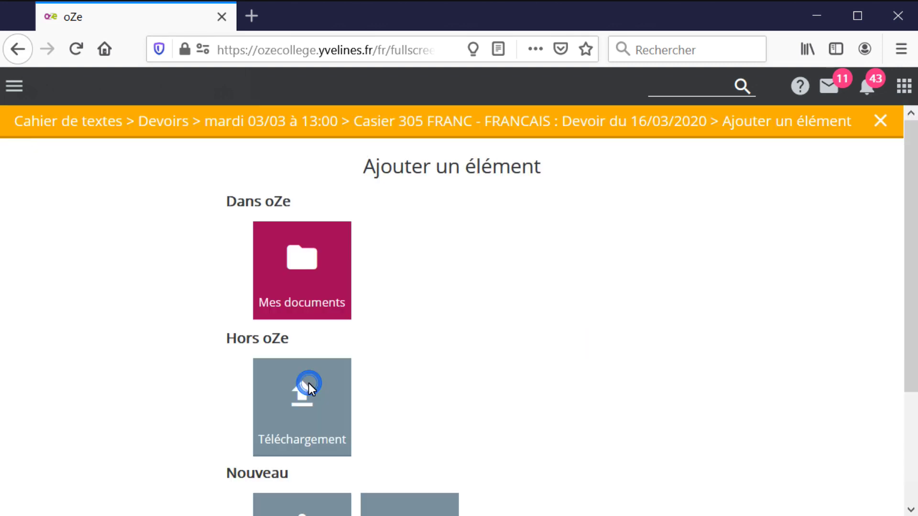
left_click(295, 254)
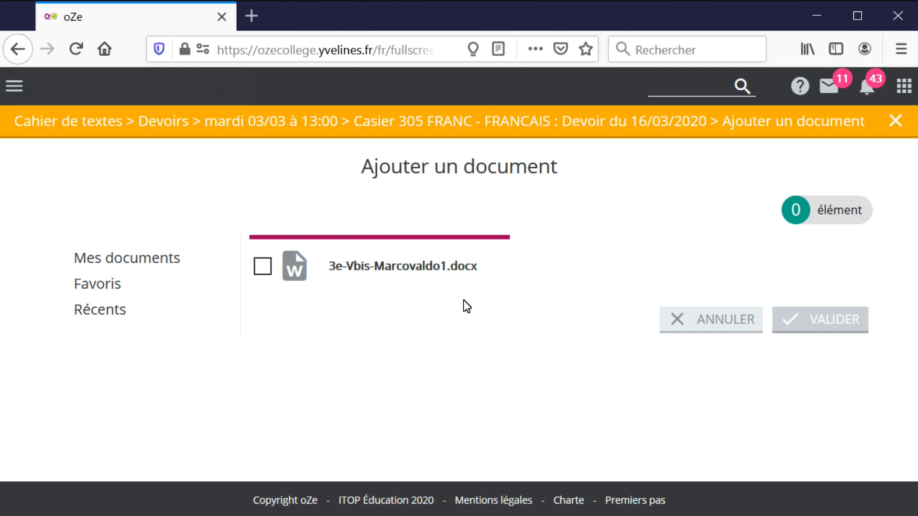
left_click(262, 265)
left_click(849, 329)
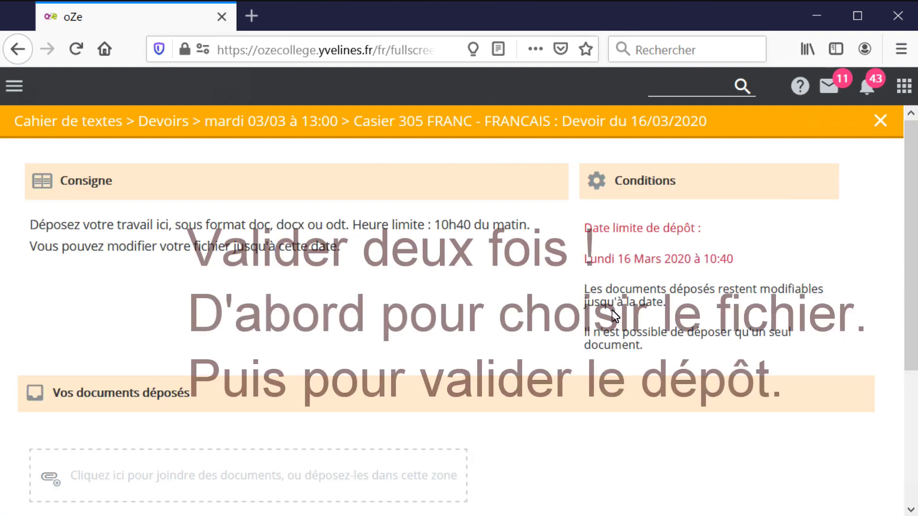
scroll(612, 309, "down", 4)
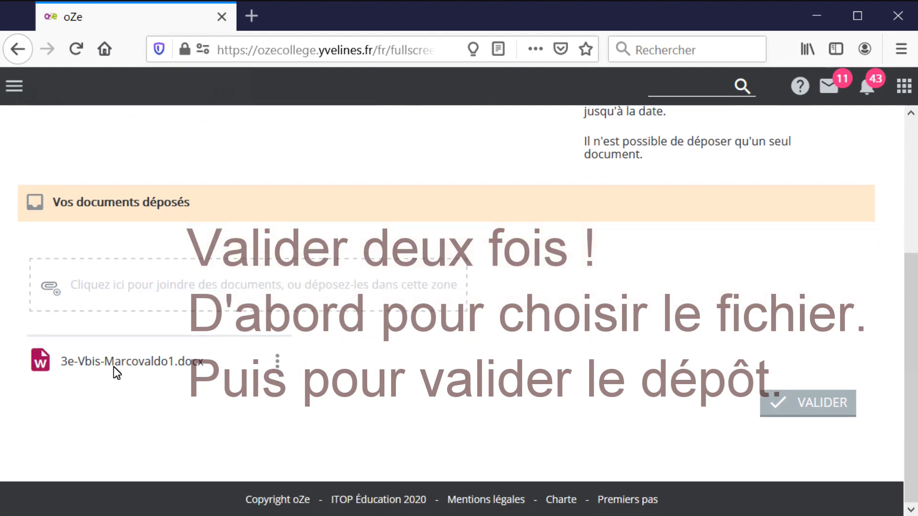
left_click(801, 403)
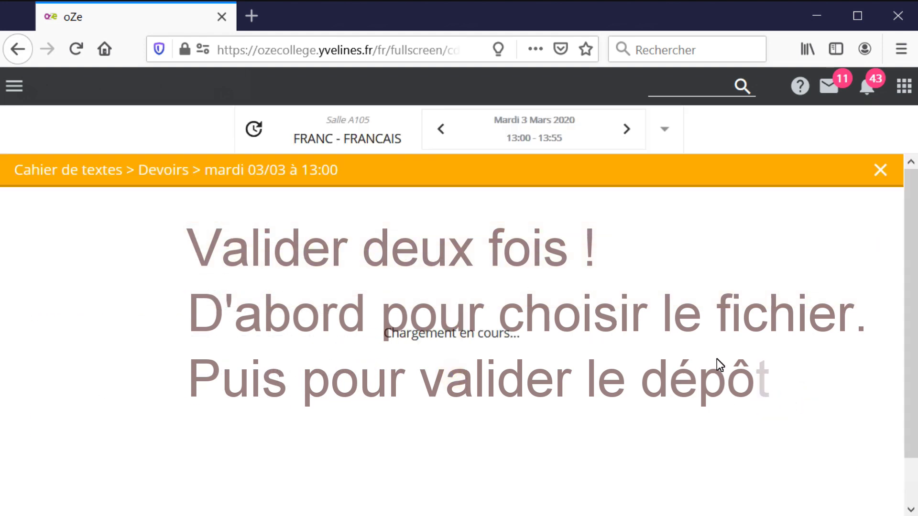
Return to the full Devoirs list from the home dashboard and mark the French Marcovaldo homework for 16 mars 2020 as done.
scroll(716, 364, "down", 10)
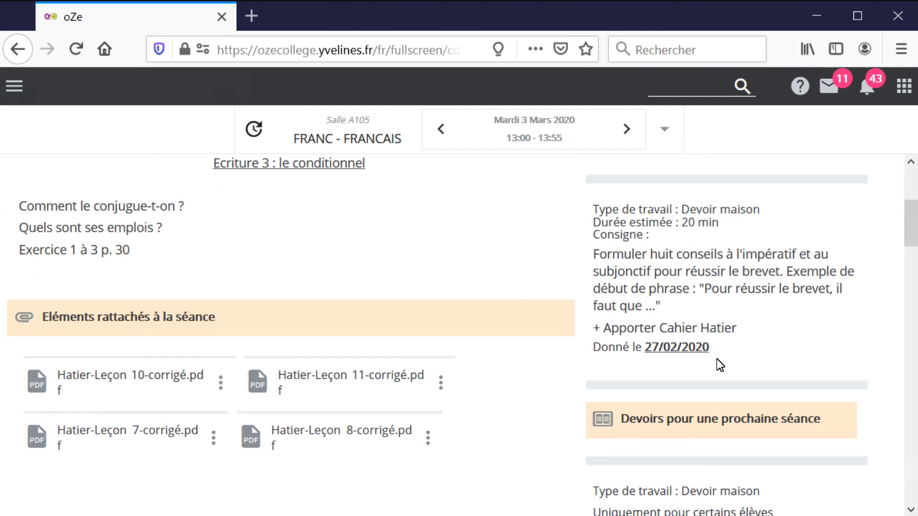
scroll(716, 359, "up", 12)
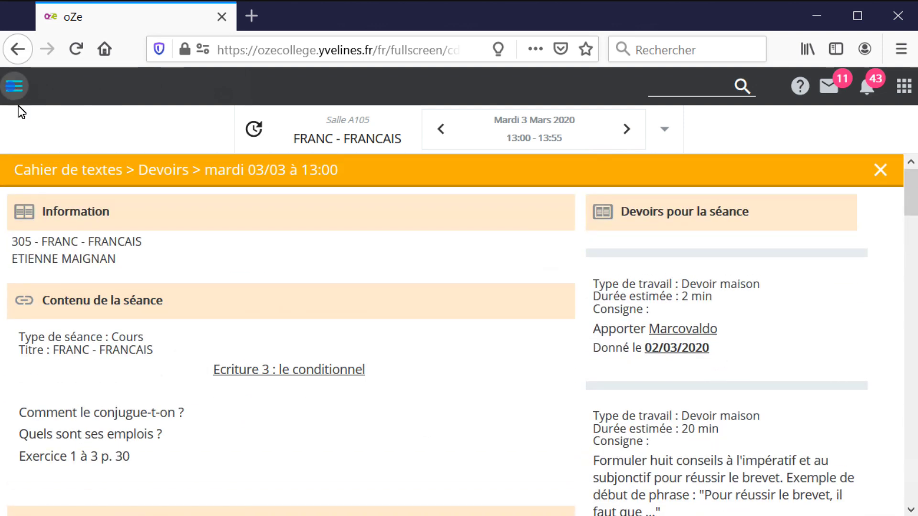
left_click(11, 90)
left_click(58, 193)
scroll(682, 378, "down", 4)
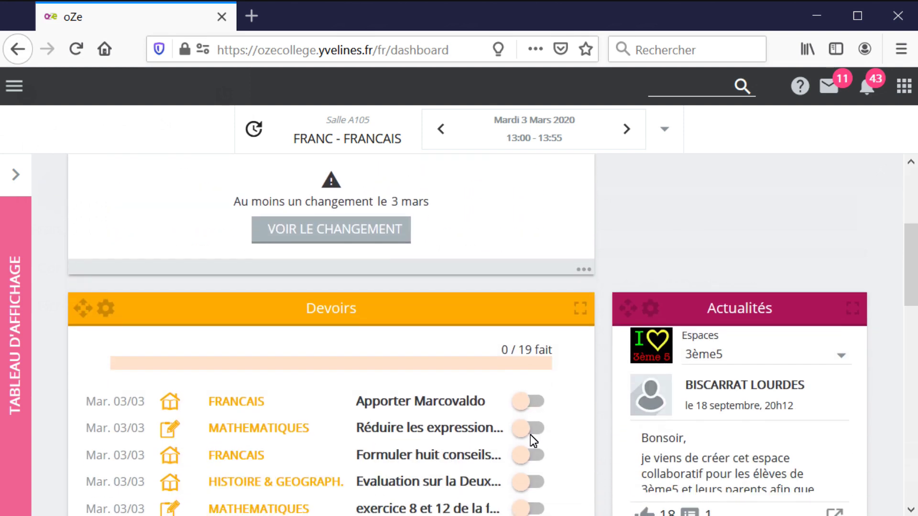
scroll(530, 435, "down", 2)
left_click(582, 211)
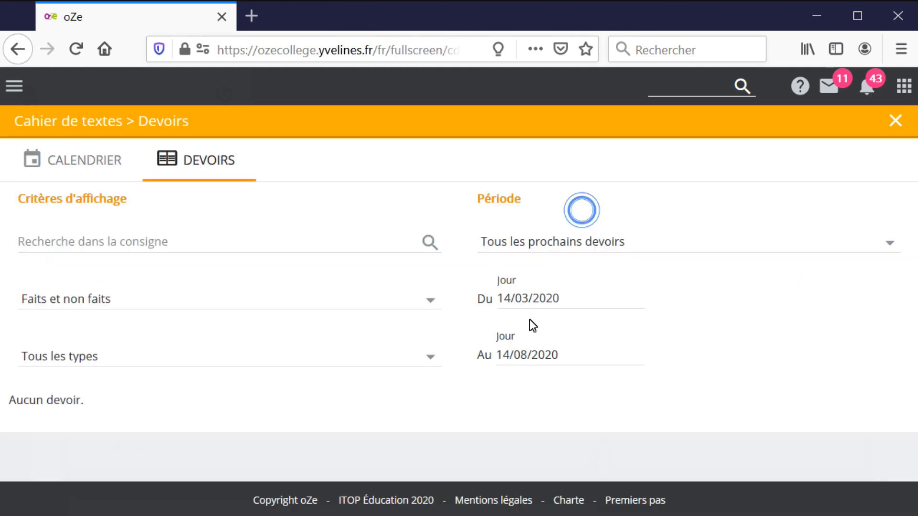
scroll(331, 297, "down", 4)
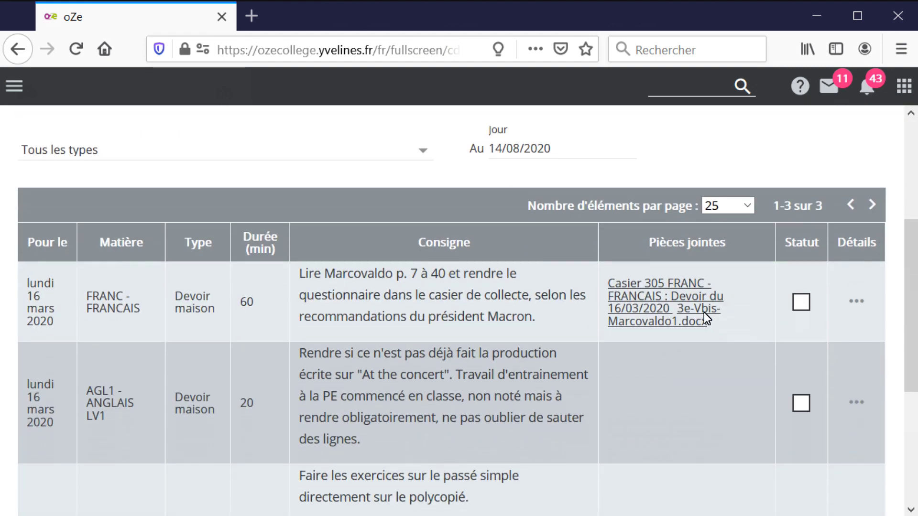
left_click(801, 302)
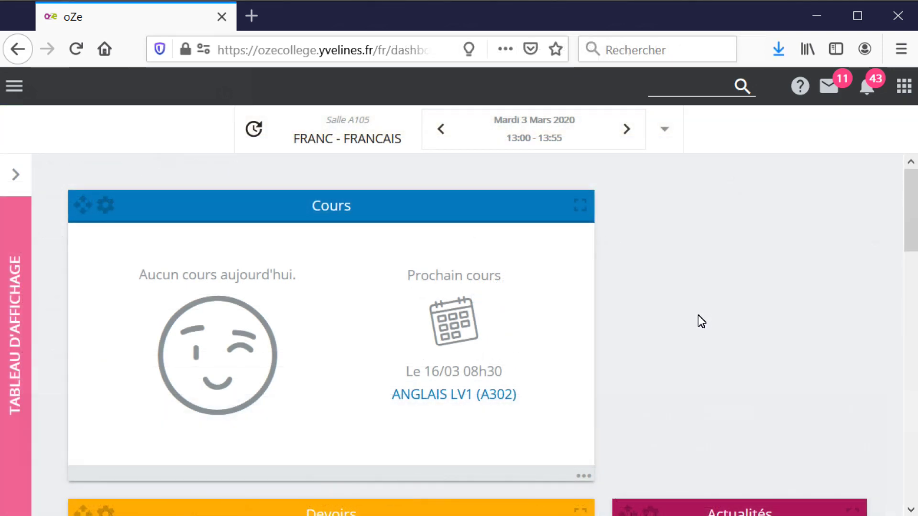
Open "Casier 305 FRANC - FRANCAIS : Devoir du 16/03/2020" from the French homework and review its deposit conditions and area.
scroll(698, 314, "down", 5)
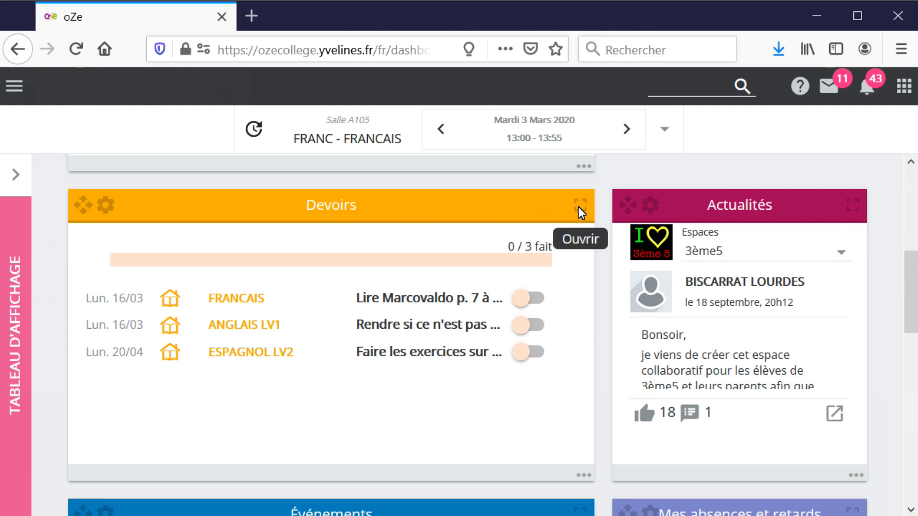
left_click(579, 205)
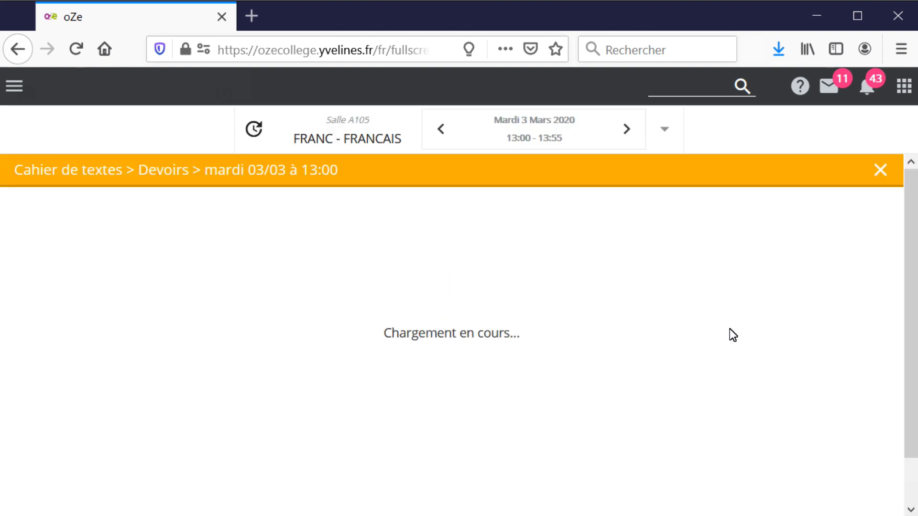
scroll(793, 321, "down", 6)
scroll(796, 320, "down", 5)
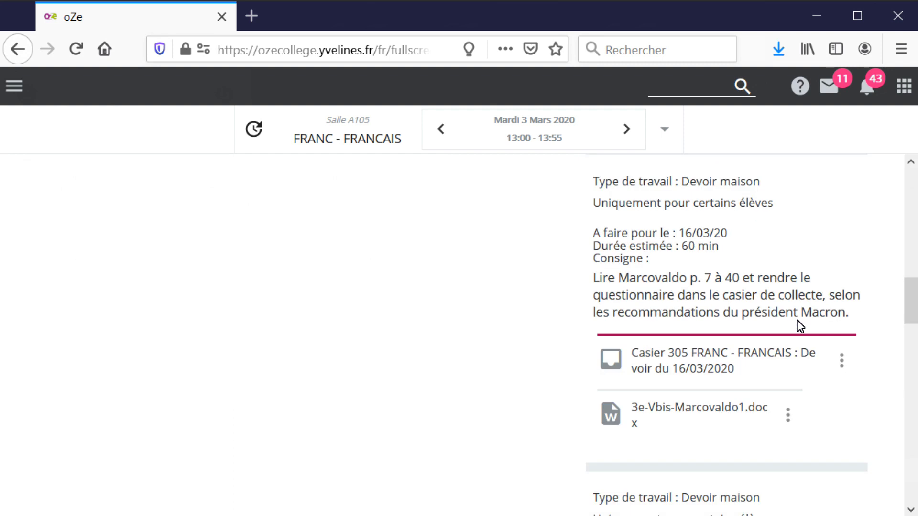
left_click(761, 363)
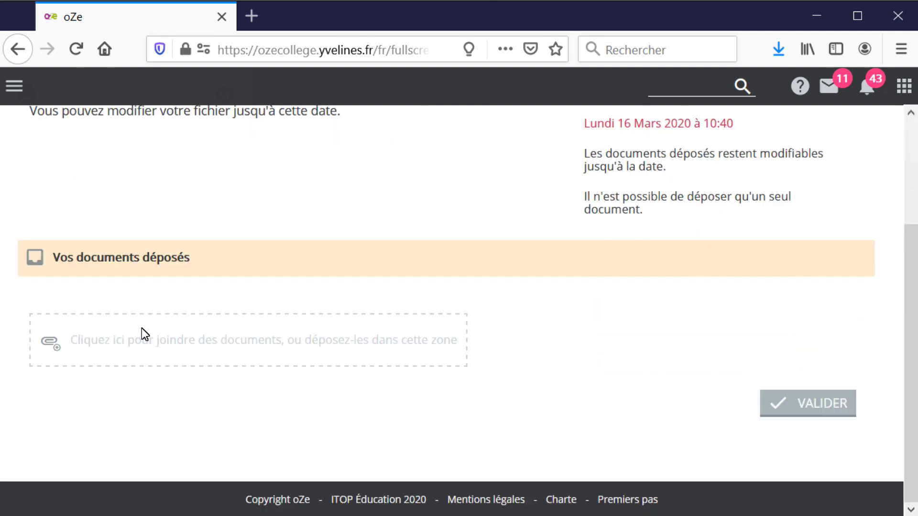
scroll(98, 311, "up", 3)
scroll(526, 364, "down", 3)
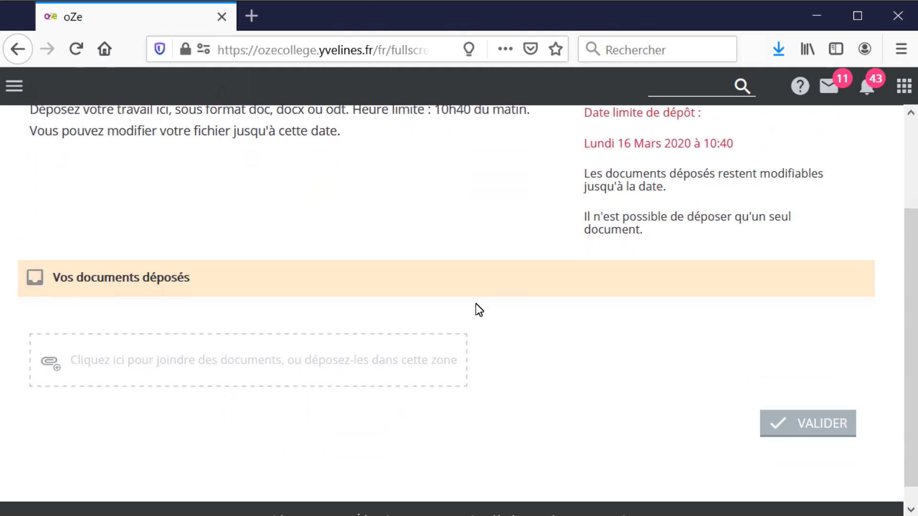
left_click(18, 49)
scroll(764, 377, "down", 10)
scroll(751, 367, "up", 10)
left_click(423, 473)
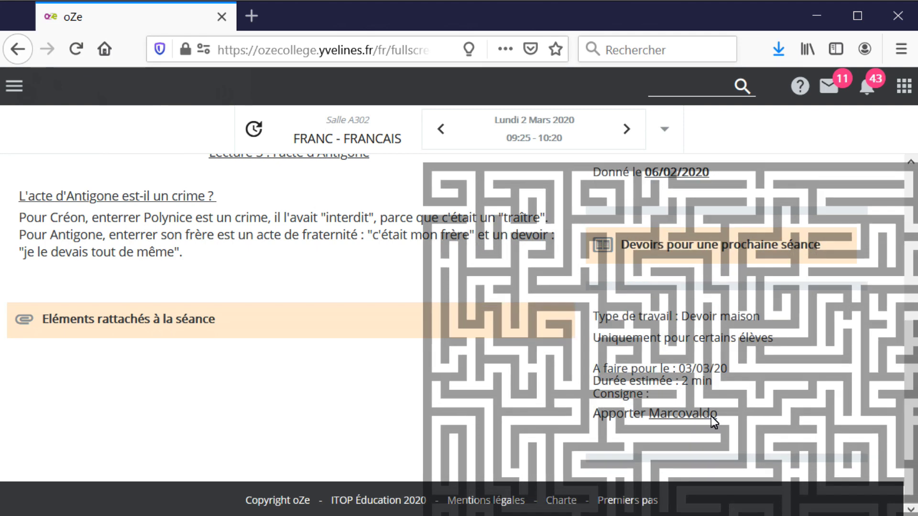
scroll(733, 406, "up", 5)
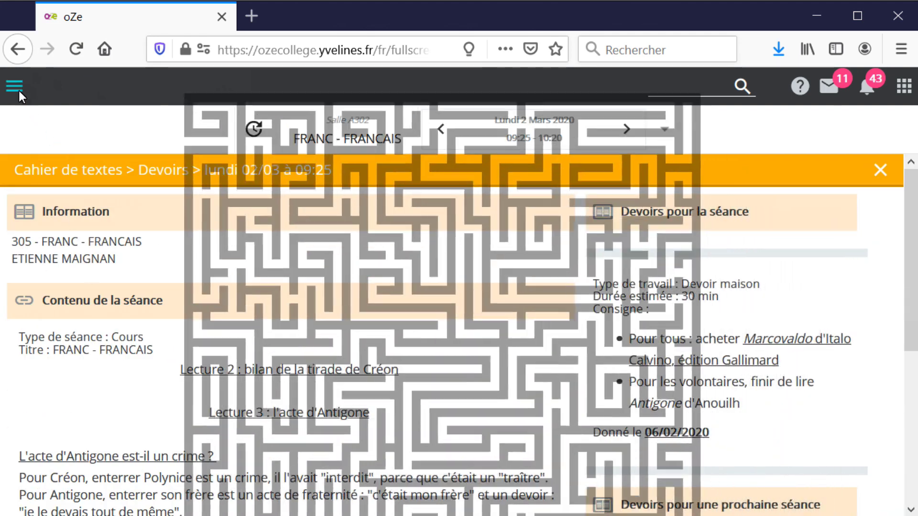
Return to the home dashboard, expand the Devoirs list and open the French Marcovaldo homework due 16 mars 2020.
left_click(14, 85)
left_click(49, 203)
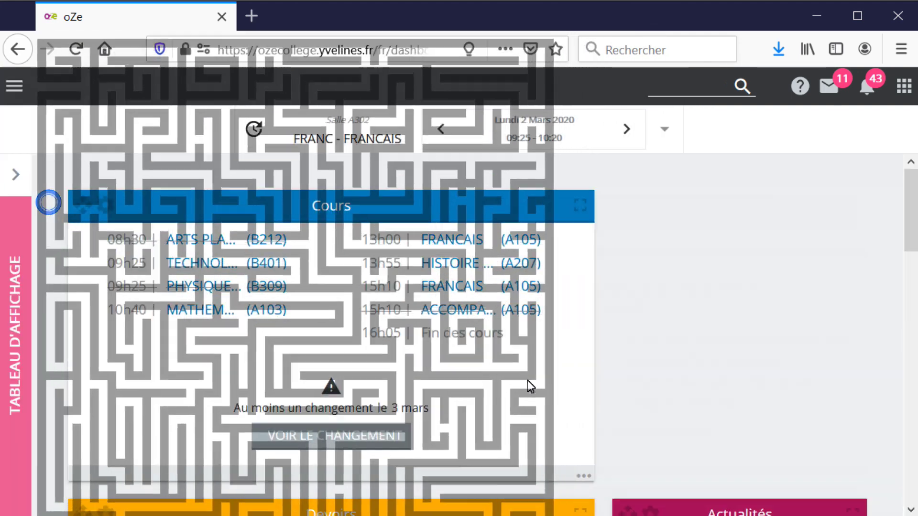
scroll(560, 392, "down", 5)
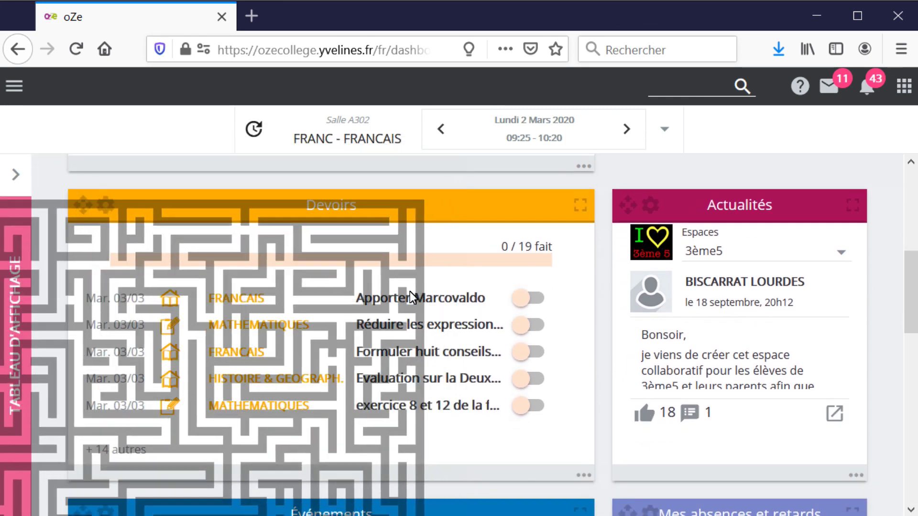
left_click(581, 206)
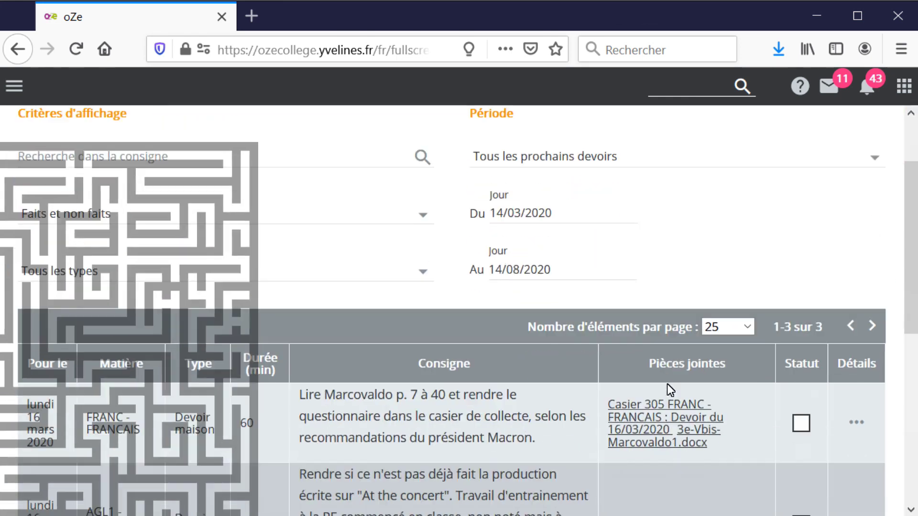
scroll(666, 385, "down", 5)
left_click(643, 183)
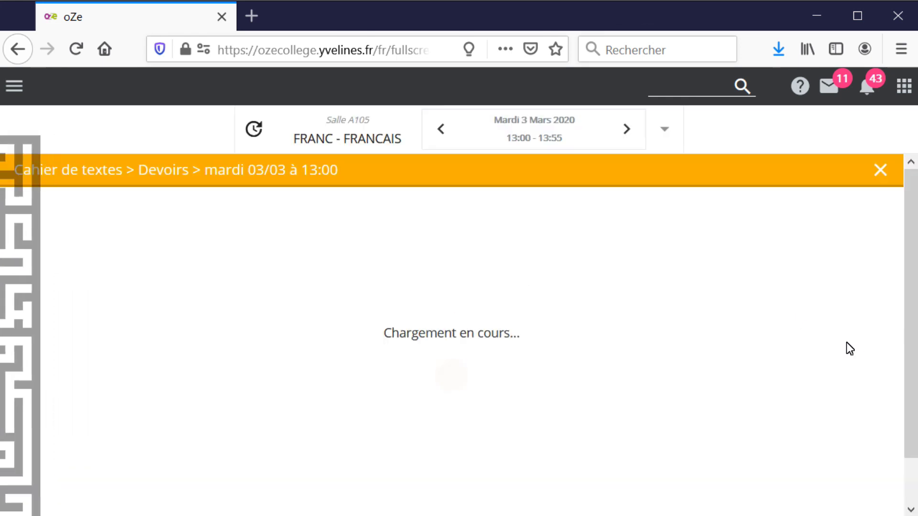
Download the homework's 3e-Vbis-Marcovaldo1.docx into the Français folder as 3e-Vbis-Marcovaldo1-élève.docx, replacing the existing file.
left_click(788, 415)
left_click(669, 262)
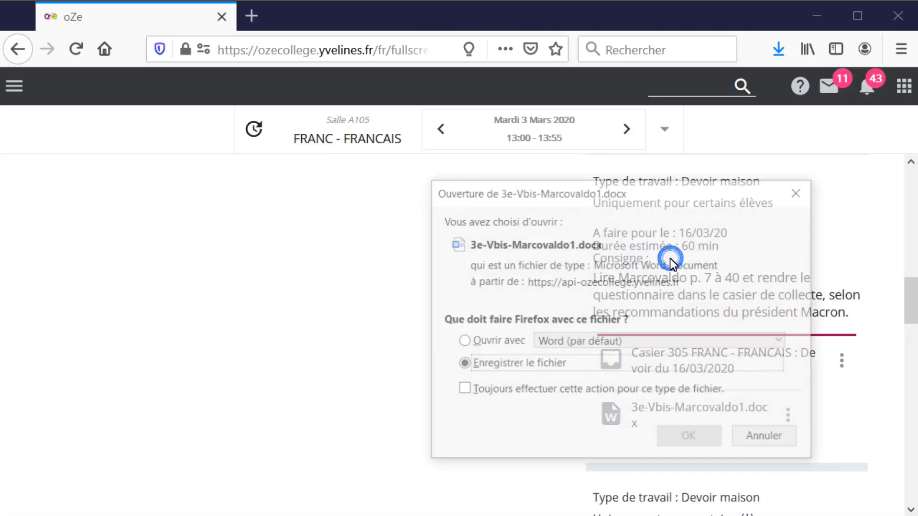
left_click(504, 363)
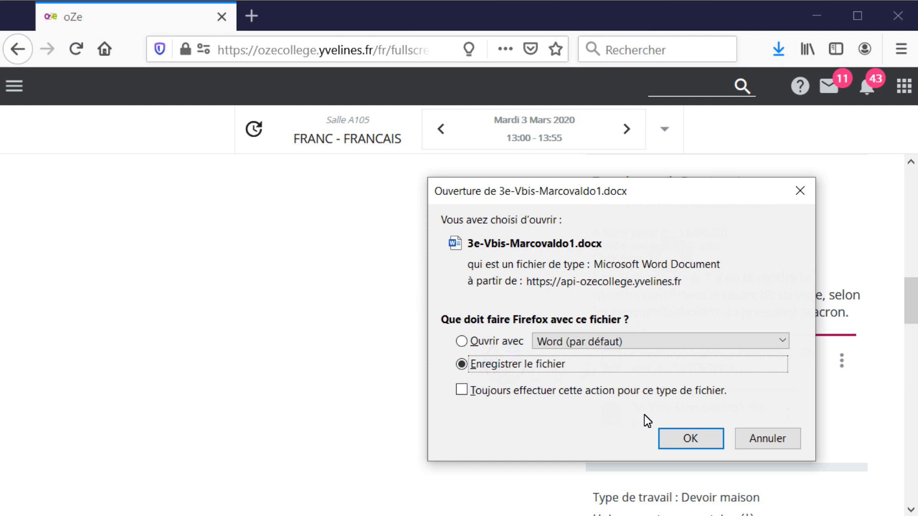
left_click(693, 443)
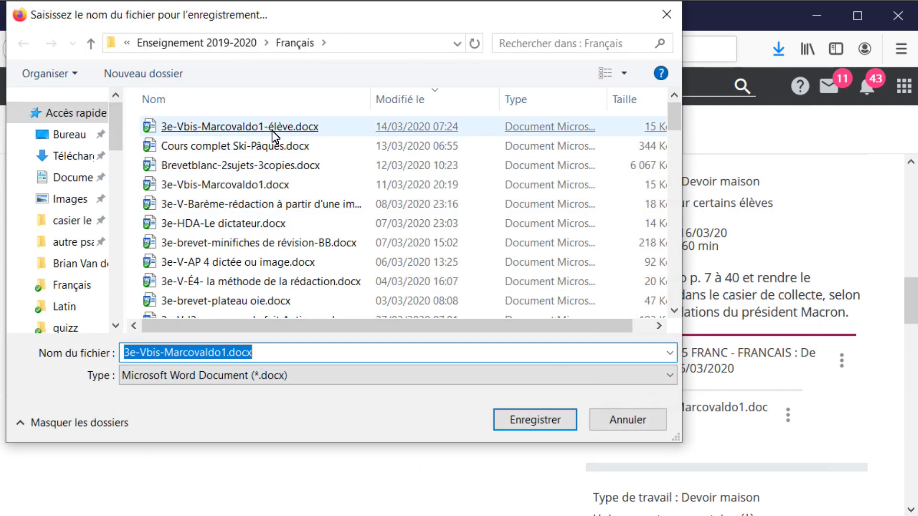
double_click(271, 131)
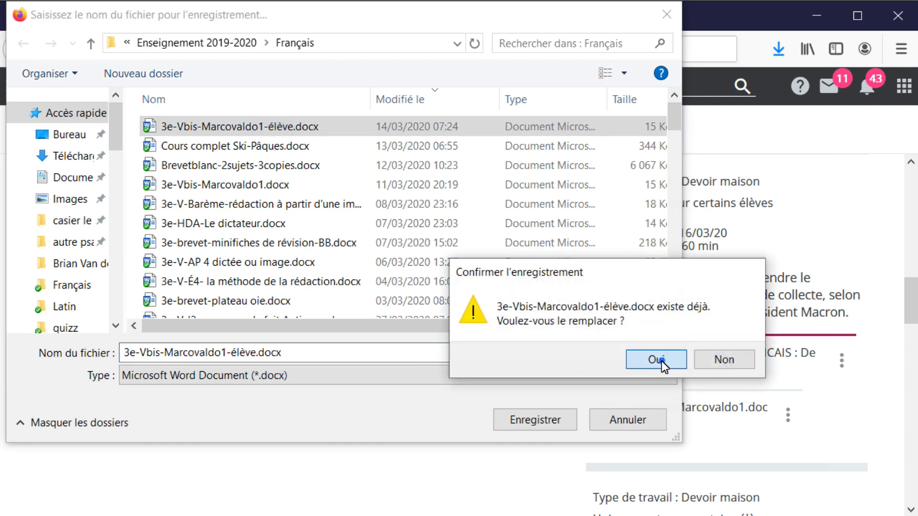
left_click(662, 361)
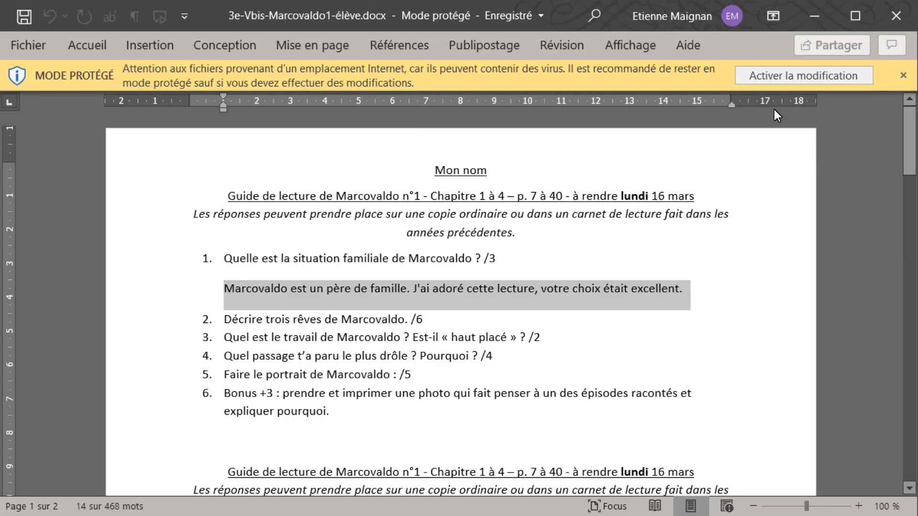
Enable editing of the downloaded document in Word and complete the "Mon nom :" line with the student's first name.
left_click(779, 79)
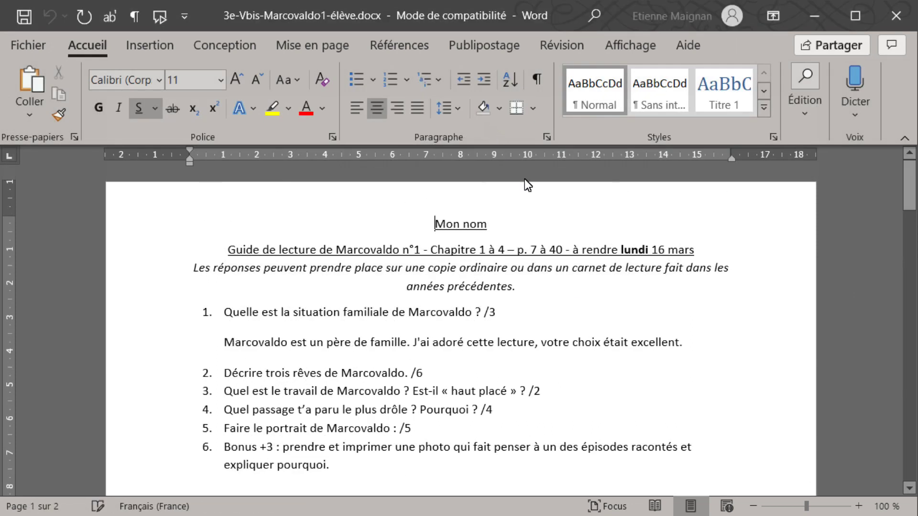
left_click(534, 230)
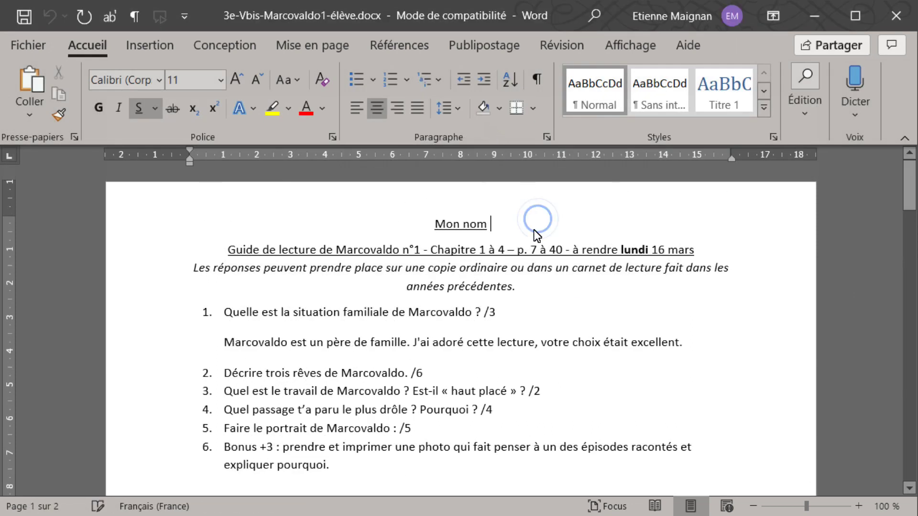
type(":")
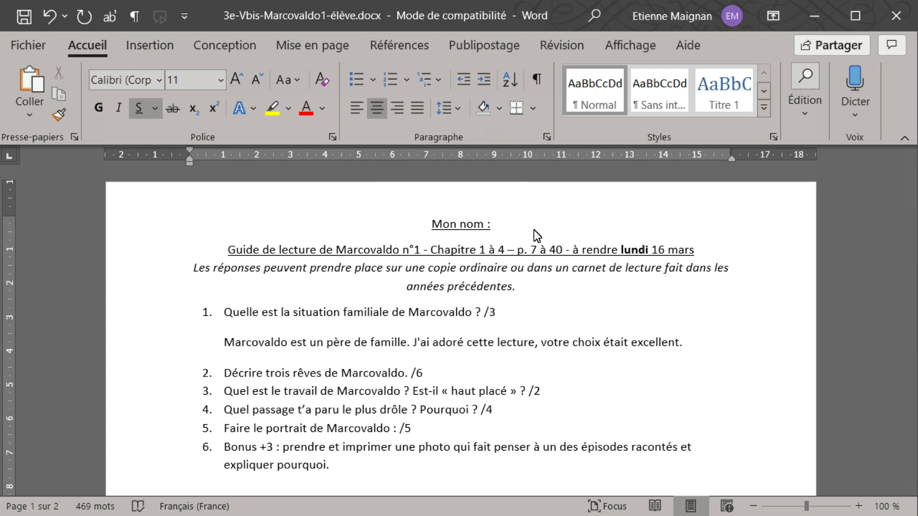
type(" Michl")
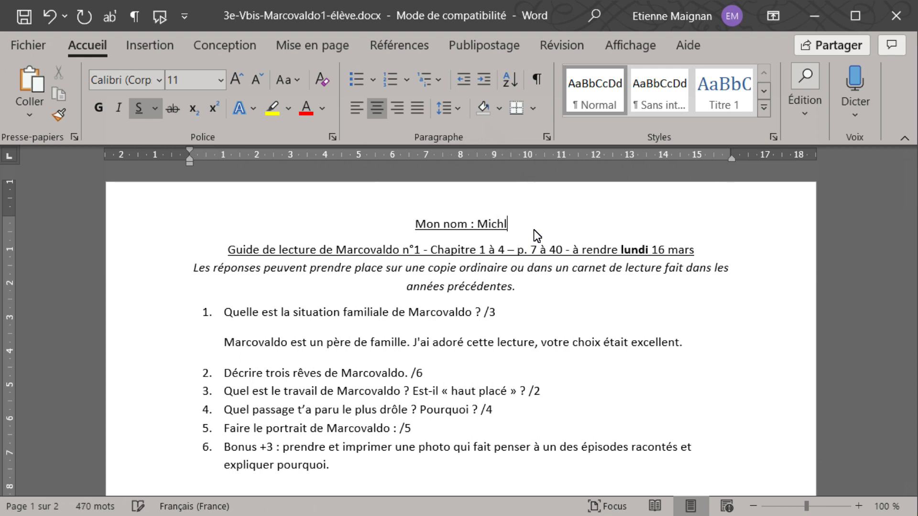
key("BackSpace")
type("el.")
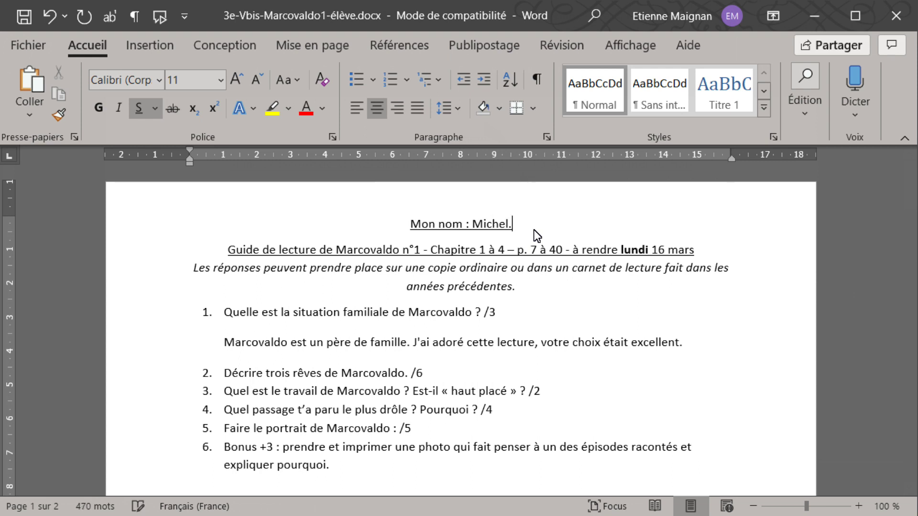
Add an empty line below the answer to question 1.
left_click(722, 345)
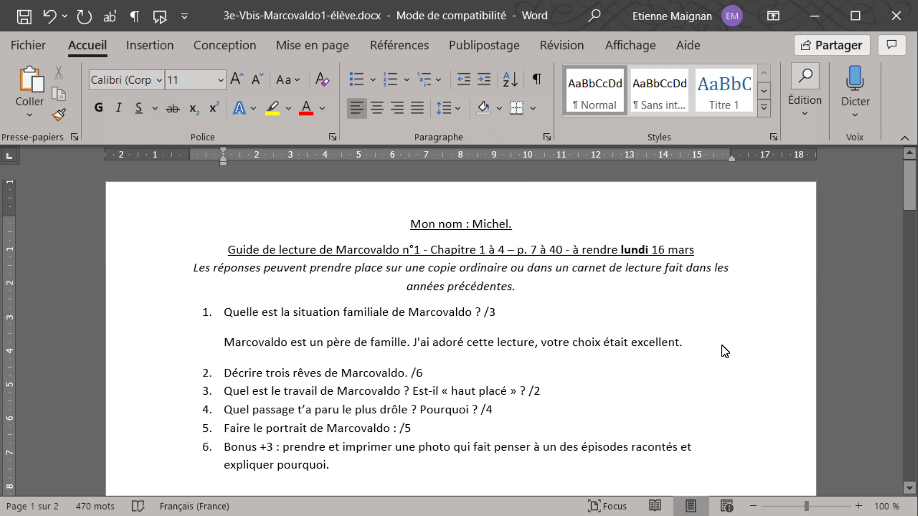
key("Return")
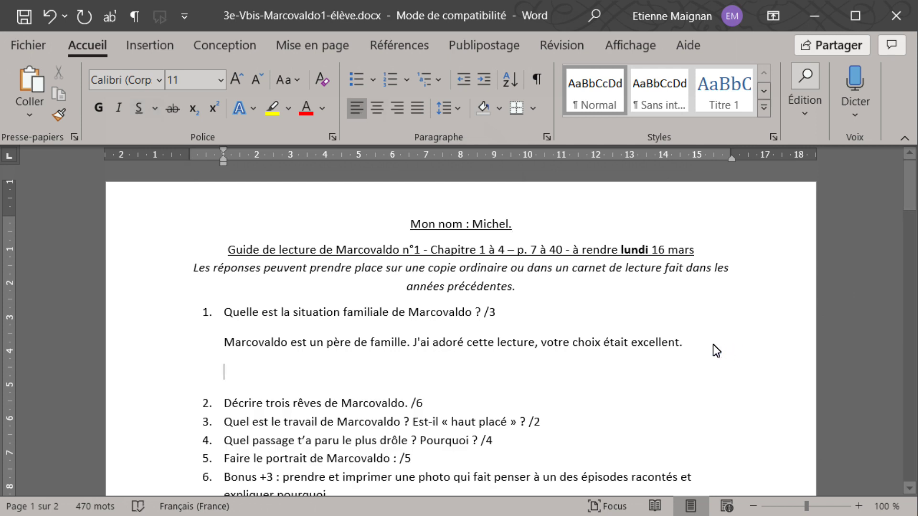
Save the completed homework document and close Word.
left_click(36, 44)
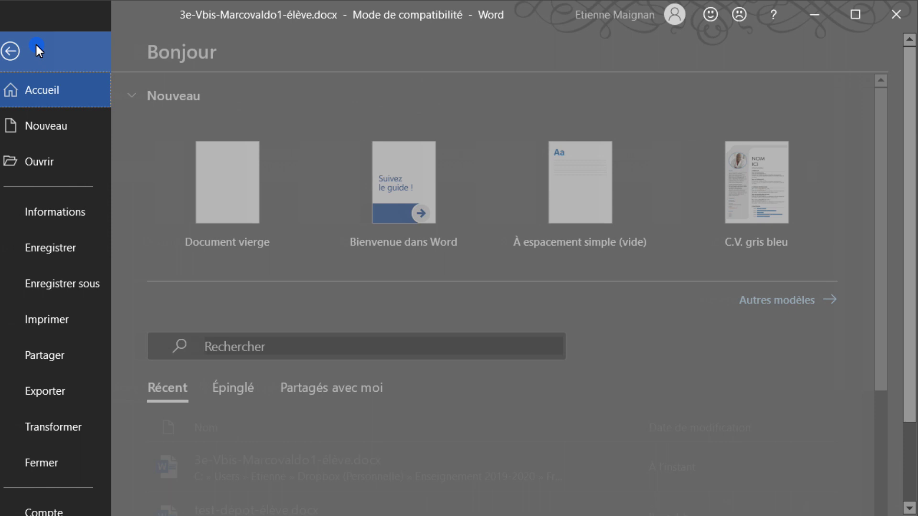
left_click(65, 251)
left_click(902, 24)
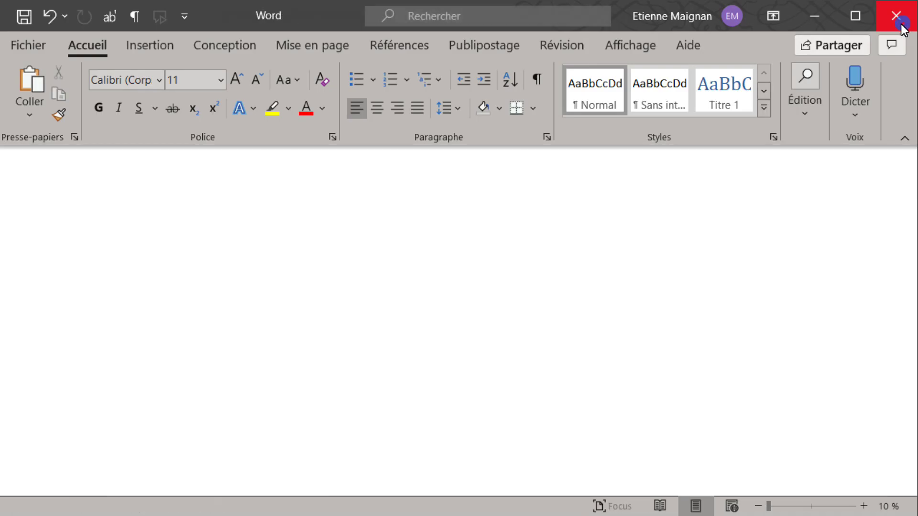
Open the French collection locker for the homework due 16/03/2020 in oZe and start adding a document to it.
left_click(724, 366)
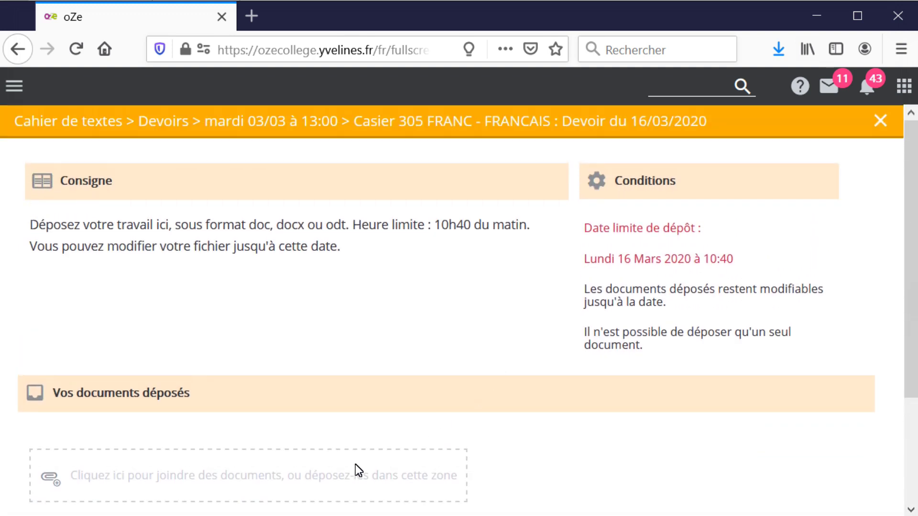
left_click(320, 485)
scroll(475, 355, "down", 2)
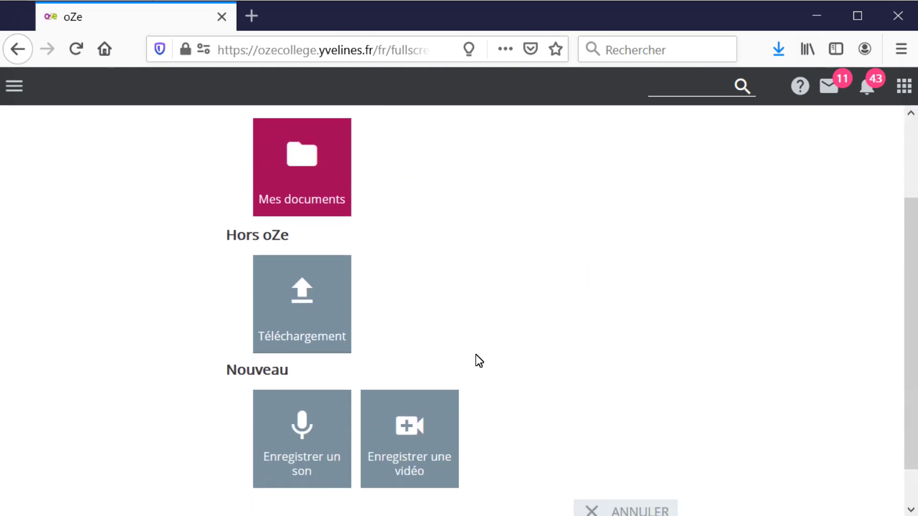
scroll(459, 273, "up", 3)
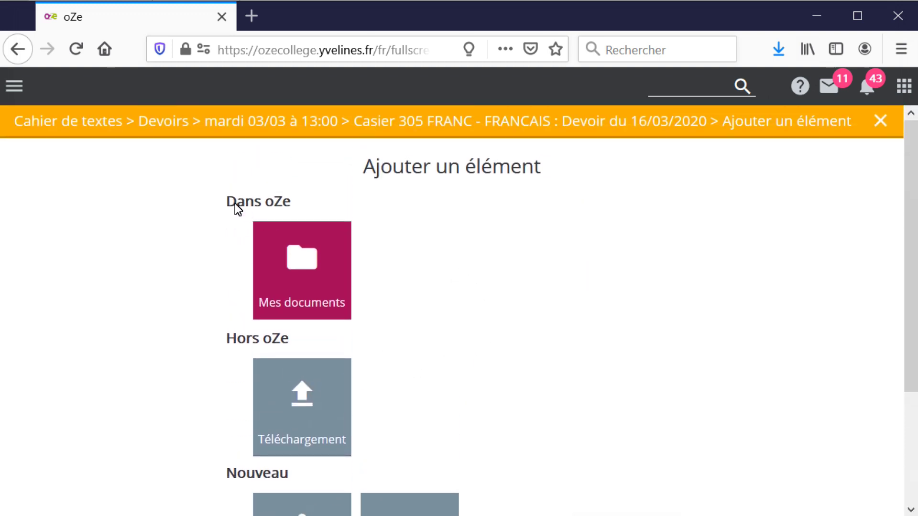
Upload 3e-Vbis-Marcovaldo1-élève.docx from the computer's Français folder to the locker and validate the submission.
left_click(306, 418)
left_click(85, 287)
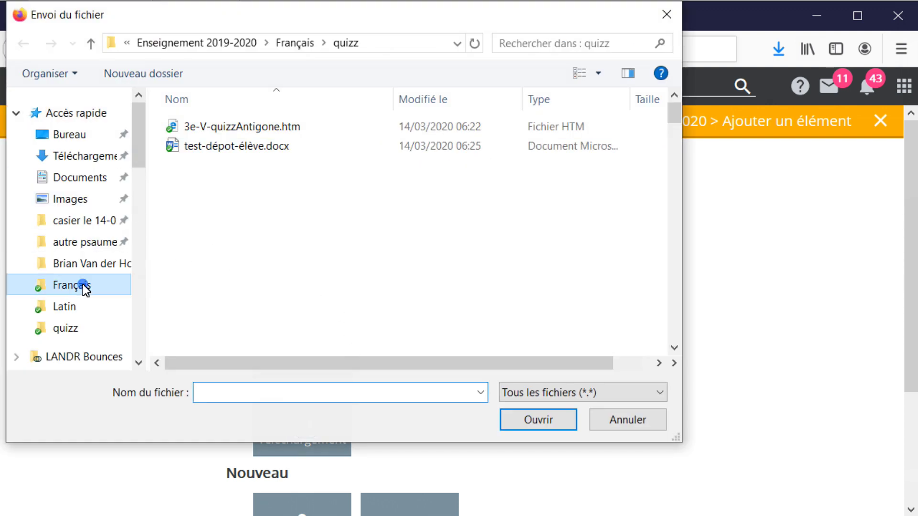
left_click(313, 133)
double_click(314, 133)
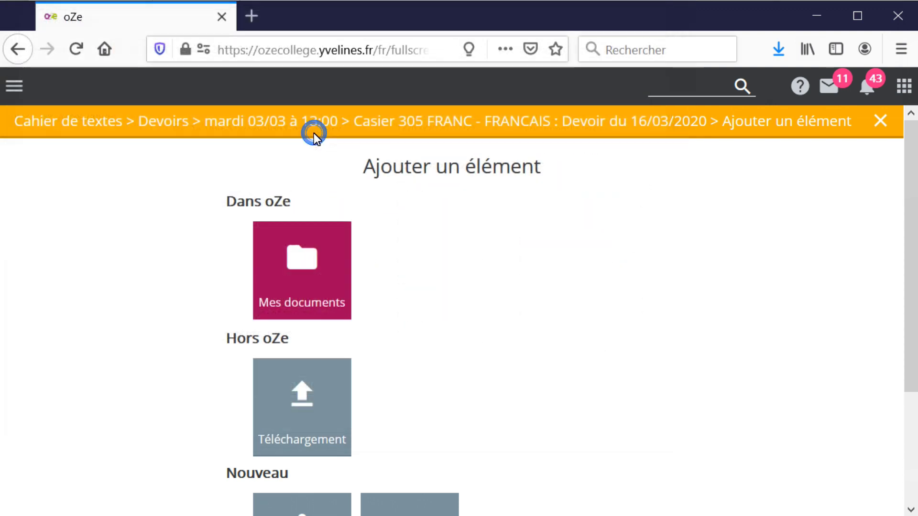
scroll(486, 423, "down", 5)
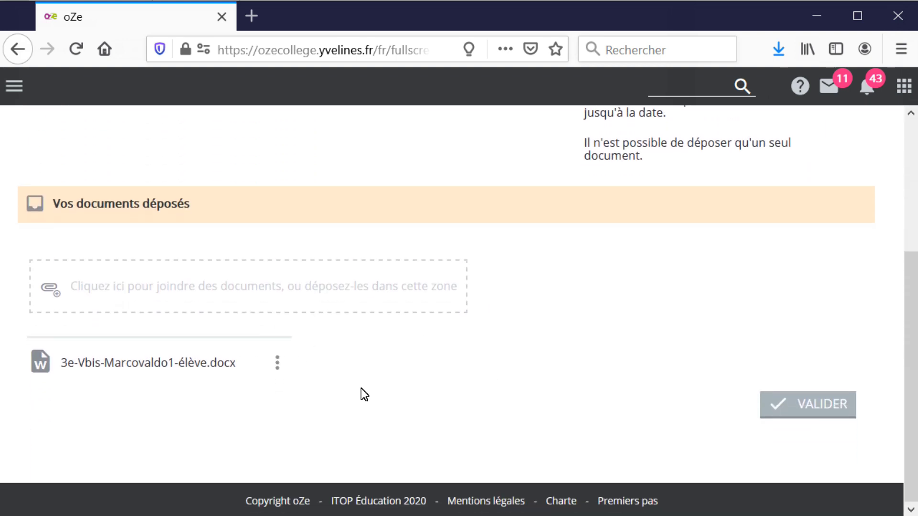
left_click(806, 401)
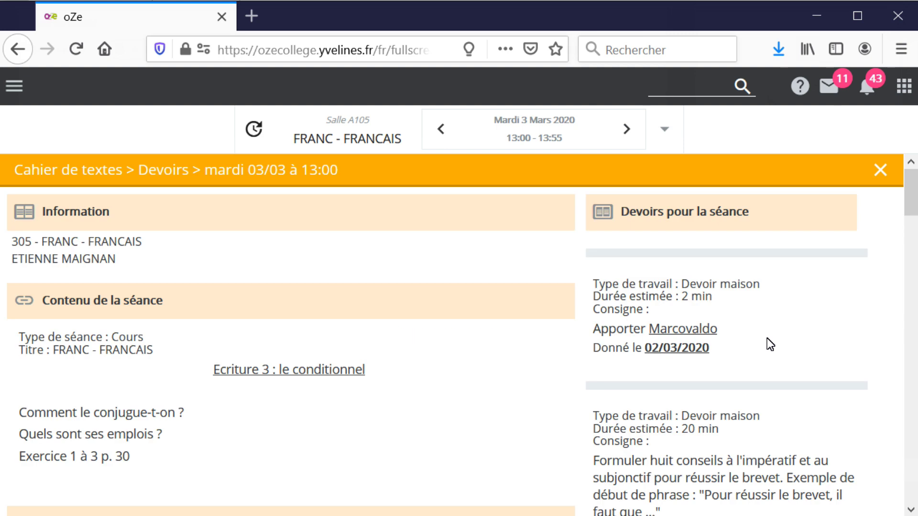
Look through the 3 March French session page, return to the Devoirs list and check the Marcovaldo homework's status.
scroll(766, 337, "down", 7)
scroll(767, 338, "down", 6)
scroll(764, 352, "up", 4)
scroll(770, 362, "up", 3)
left_click(713, 473)
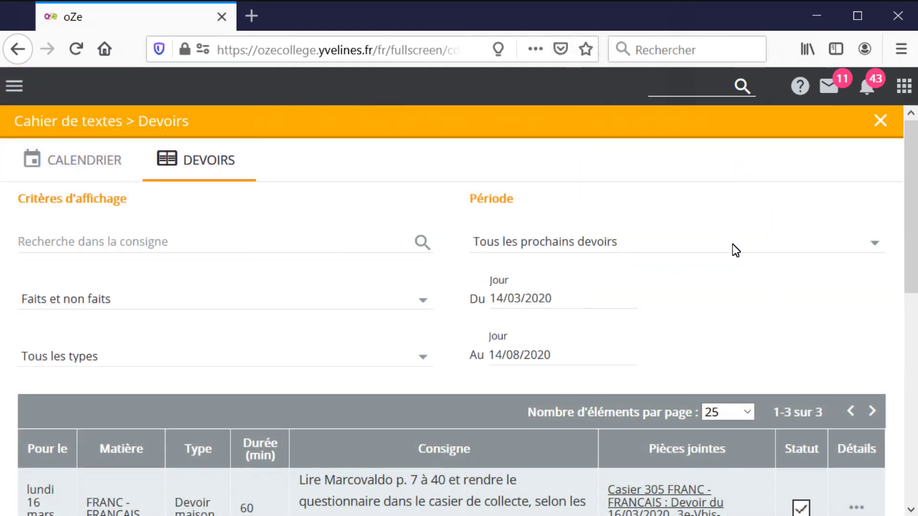
scroll(791, 315, "down", 2)
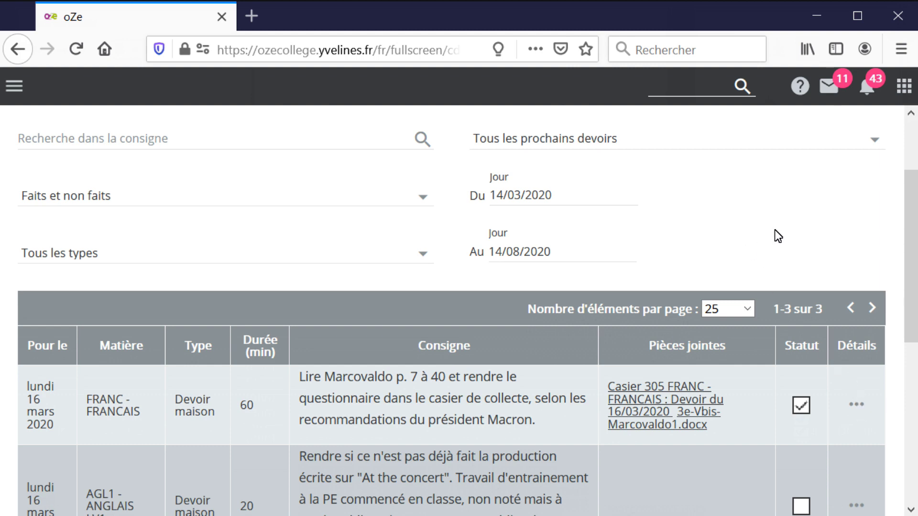
scroll(811, 312, "up", 2)
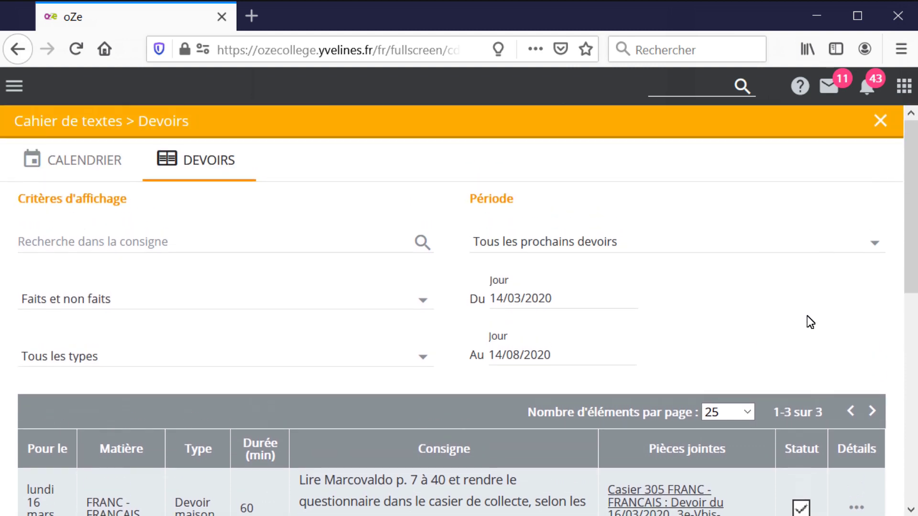